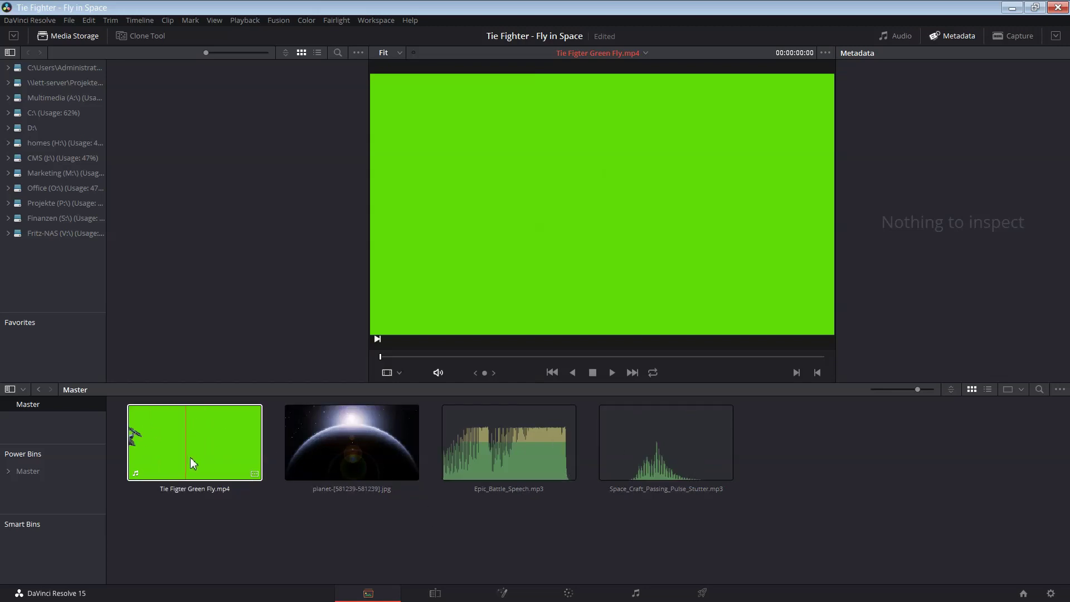
# - Preview the TIE fighter clip, planet image and both MP3 sounds, then go to the Edit page
pyautogui.click(150, 470)
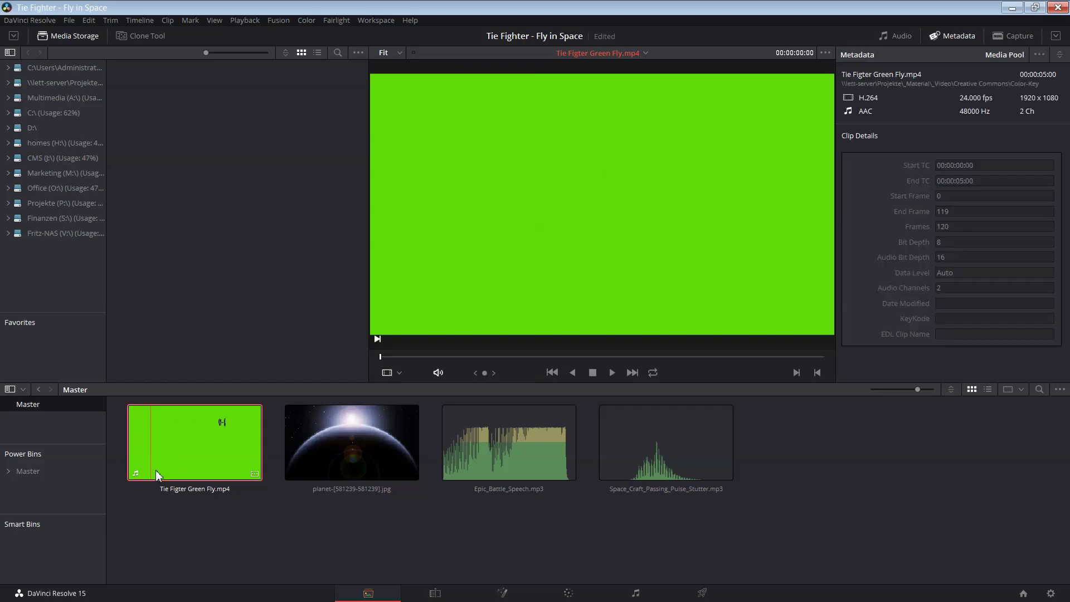
pyautogui.click(611, 372)
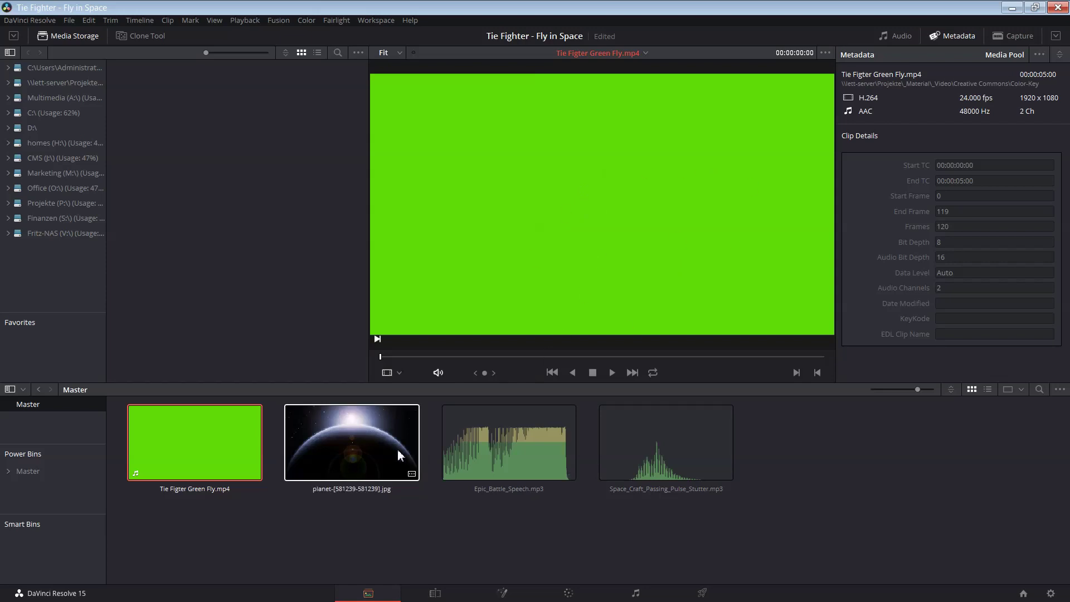
pyautogui.click(325, 460)
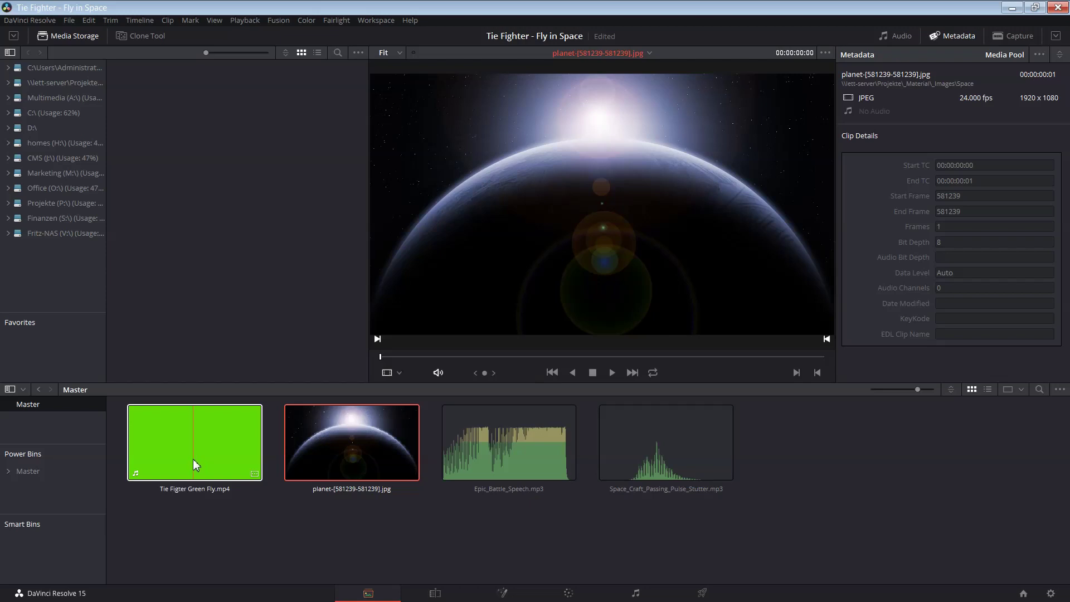
pyautogui.click(486, 432)
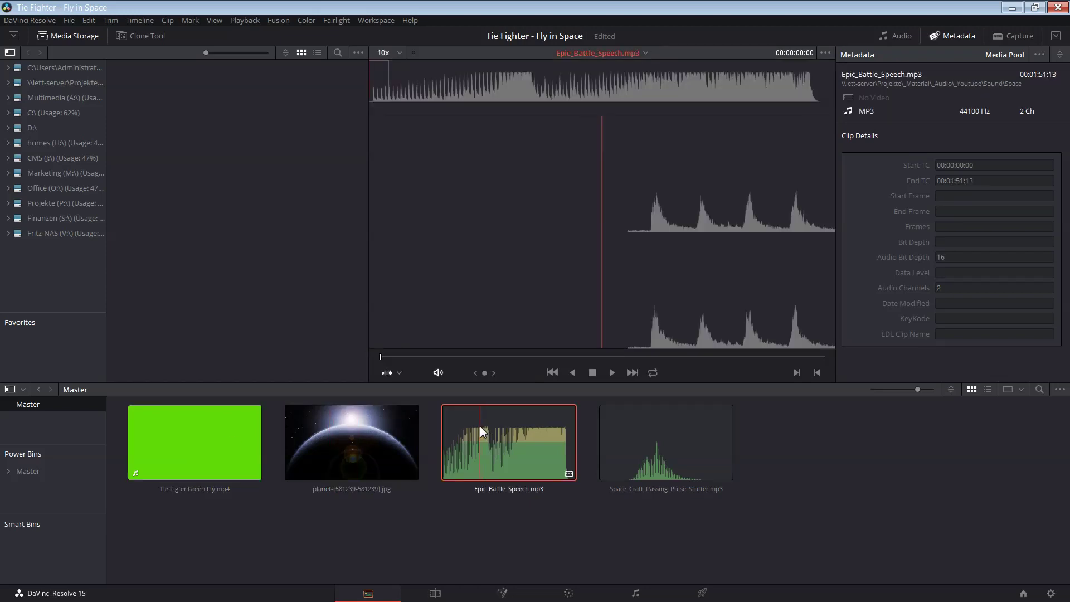
pyautogui.click(662, 451)
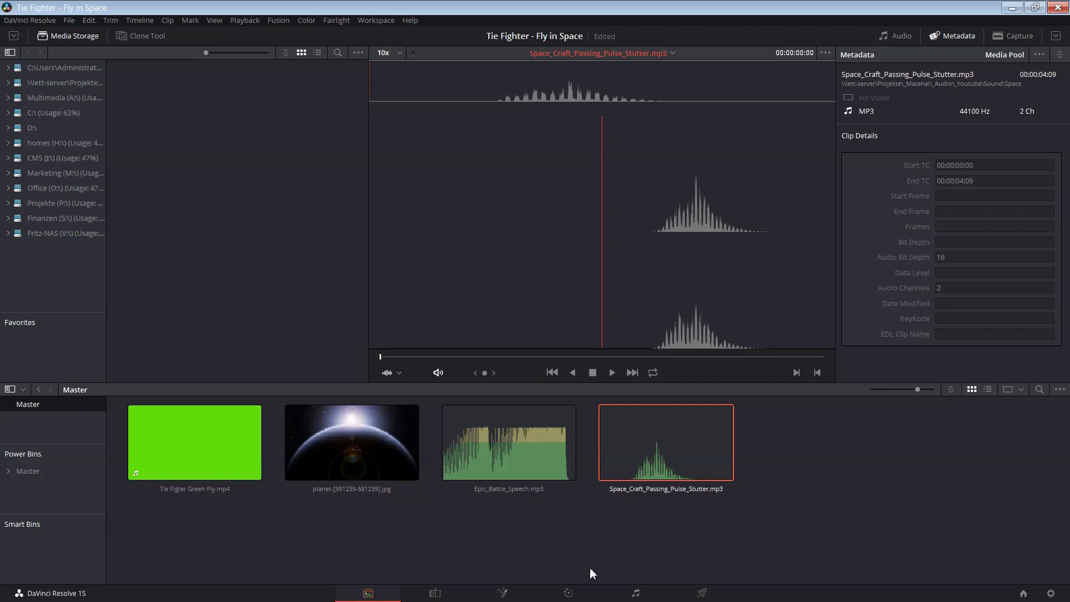
pyautogui.click(433, 594)
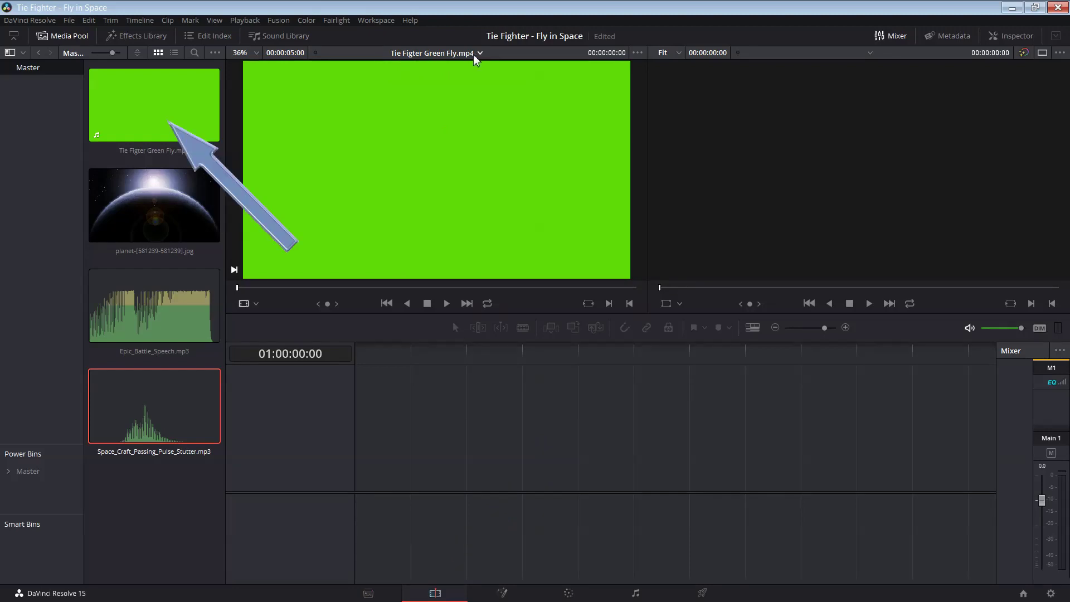
# - Place the planet image on Video 1 and the TIE fighter clip above it on Video 2
pyautogui.click(159, 211)
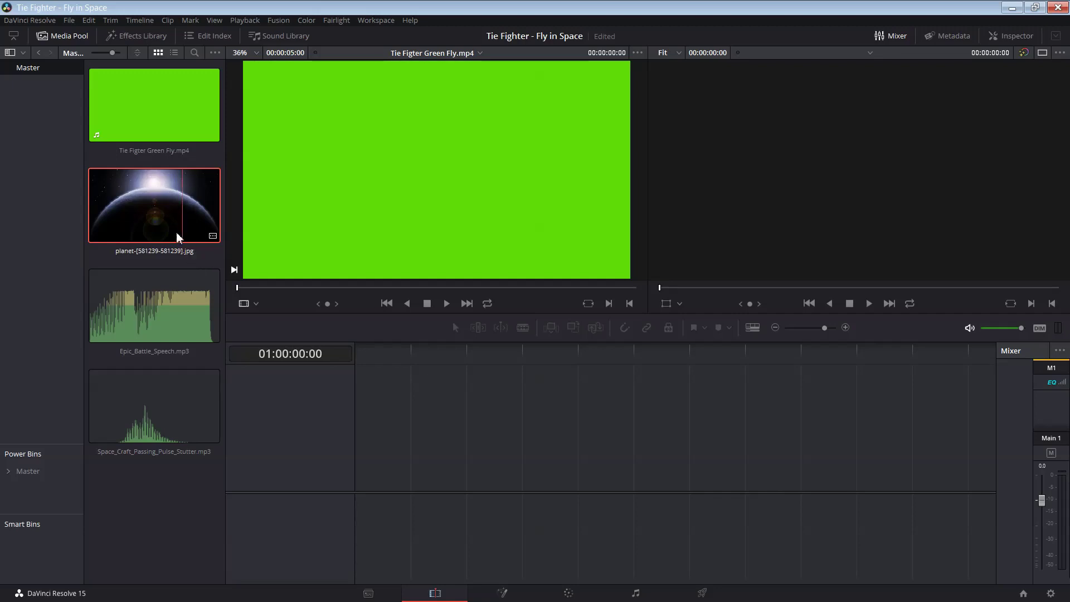
pyautogui.moveTo(153, 202)
pyautogui.mouseDown()
pyautogui.moveTo(357, 462)
pyautogui.moveTo(334, 454)
pyautogui.mouseUp()
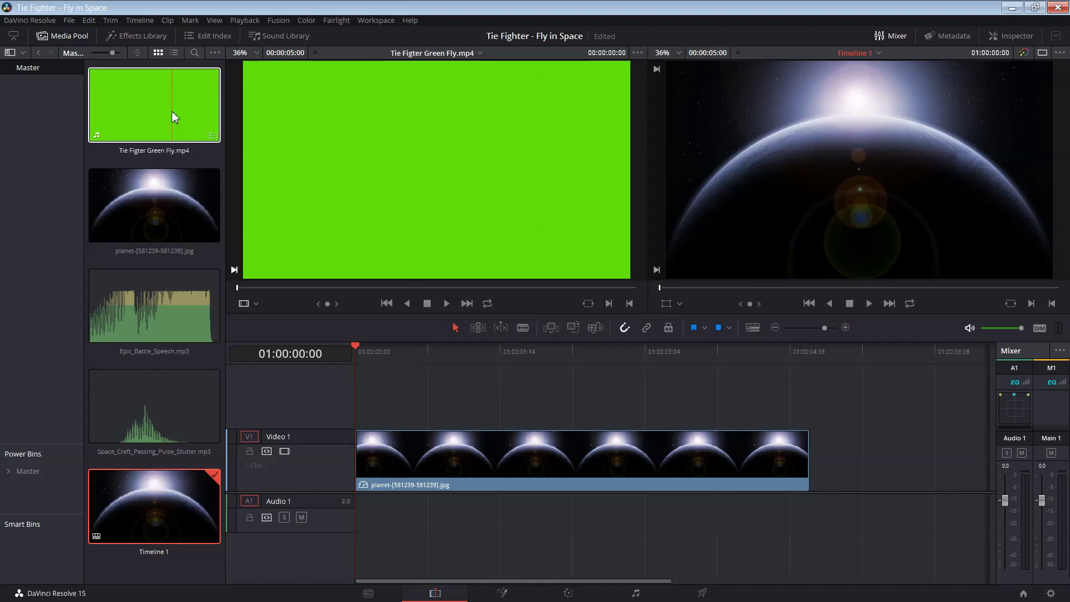
pyautogui.moveTo(172, 112)
pyautogui.mouseDown()
pyautogui.moveTo(440, 390)
pyautogui.moveTo(384, 389)
pyautogui.mouseUp()
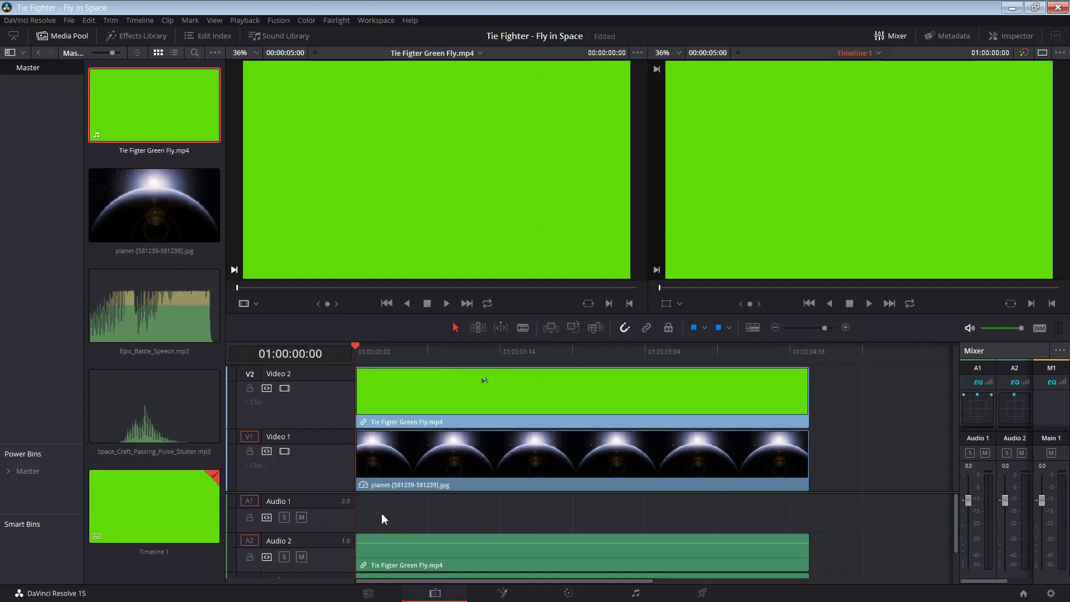
# - Delete the audio clips on Audio 2 and Audio 3, then play the timeline
pyautogui.scroll(-1, 411, 545)
pyautogui.click(430, 544)
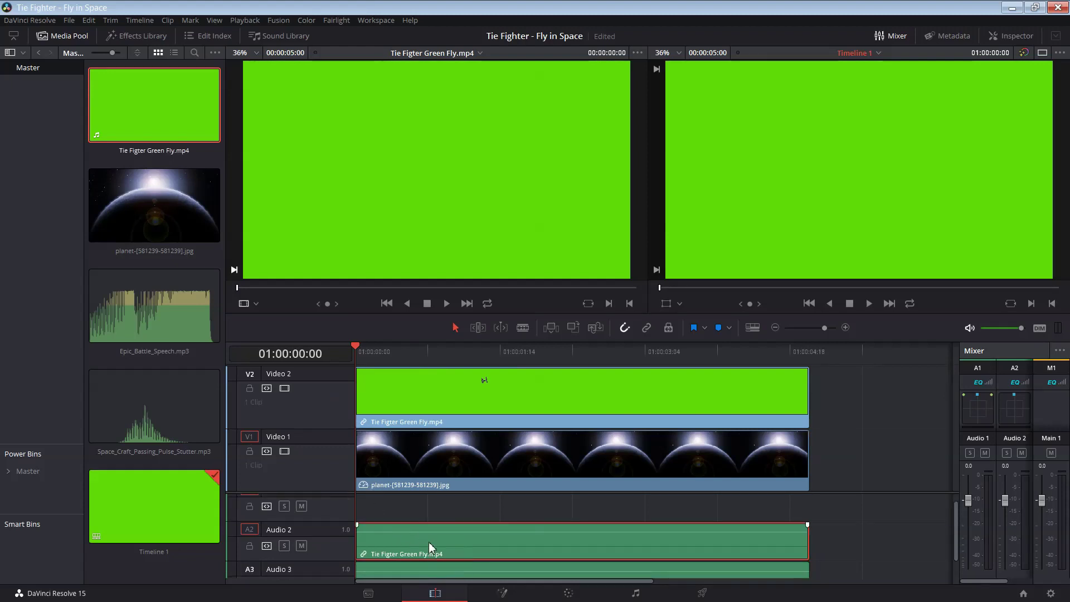
pyautogui.rightClick(429, 541)
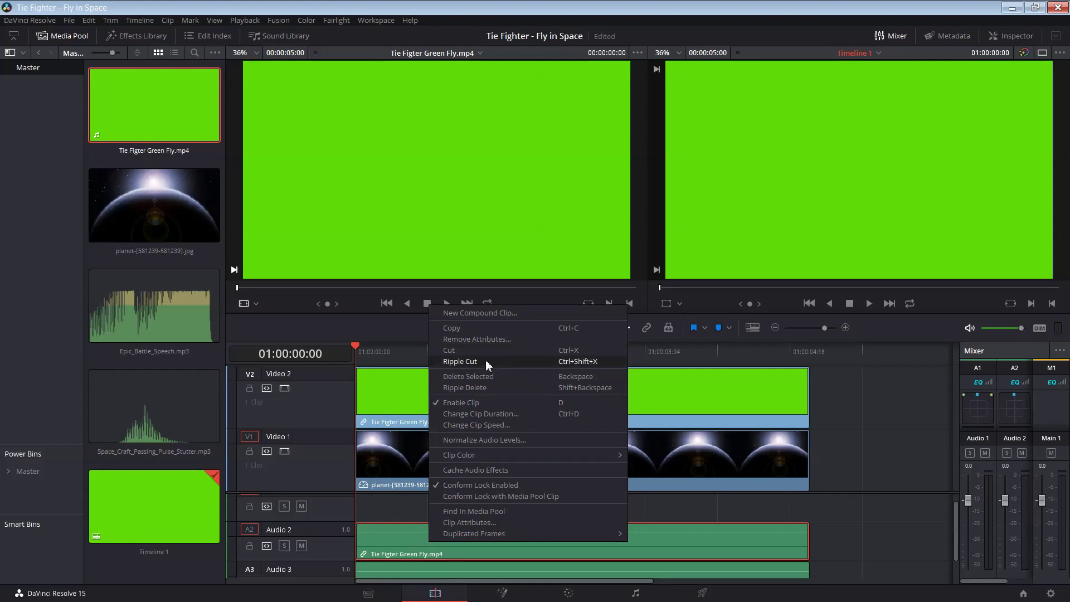
pyautogui.click(486, 374)
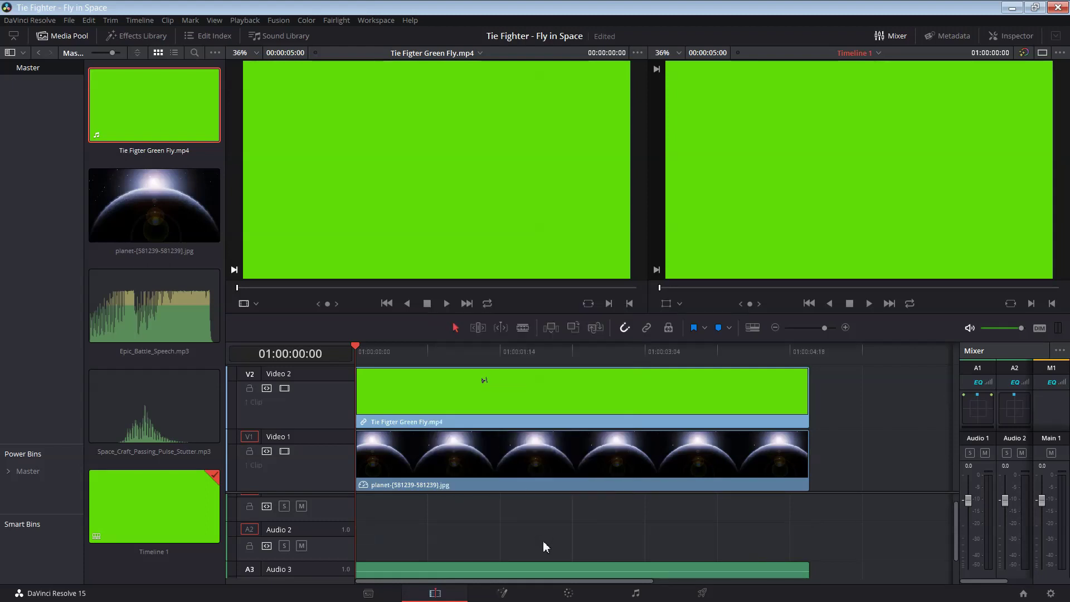
pyautogui.scroll(-1, 545, 551)
pyautogui.click(546, 558)
pyautogui.rightClick(546, 559)
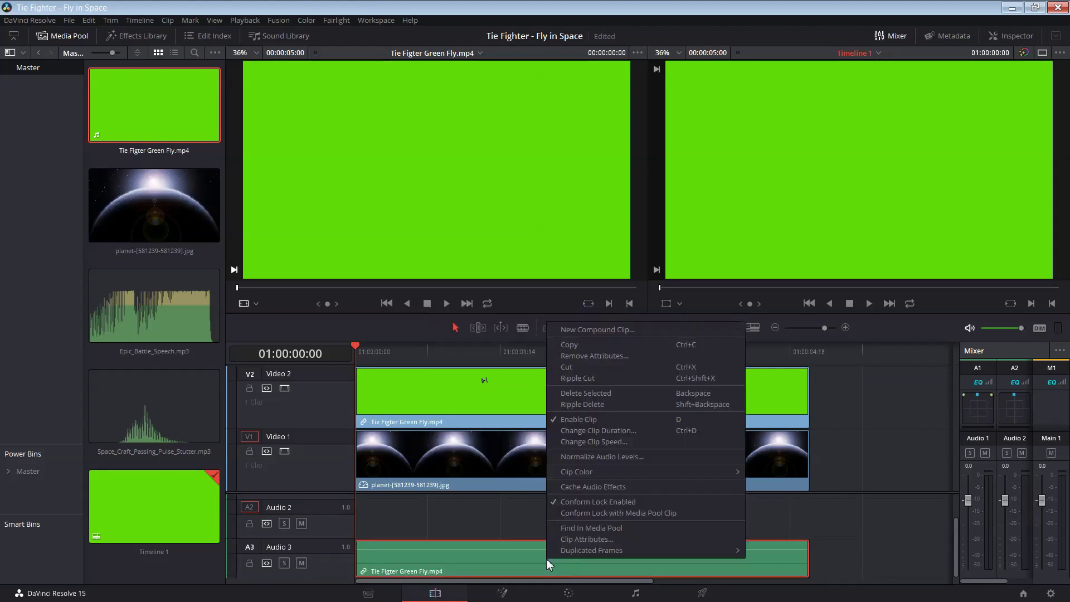
pyautogui.click(589, 393)
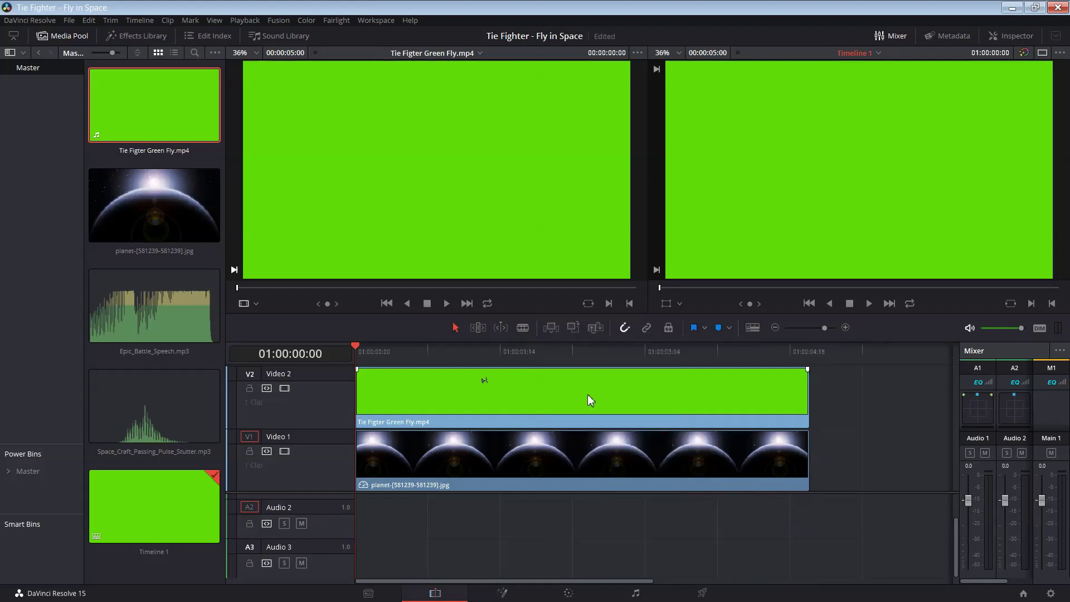
pyautogui.click(868, 303)
# - Trim the Video 2 TIE fighter clip to end at 01:00:02:05, then reselect it from the start
pyautogui.moveTo(357, 349)
pyautogui.mouseDown()
pyautogui.moveTo(582, 378)
pyautogui.moveTo(492, 373)
pyautogui.moveTo(556, 375)
pyautogui.mouseUp()
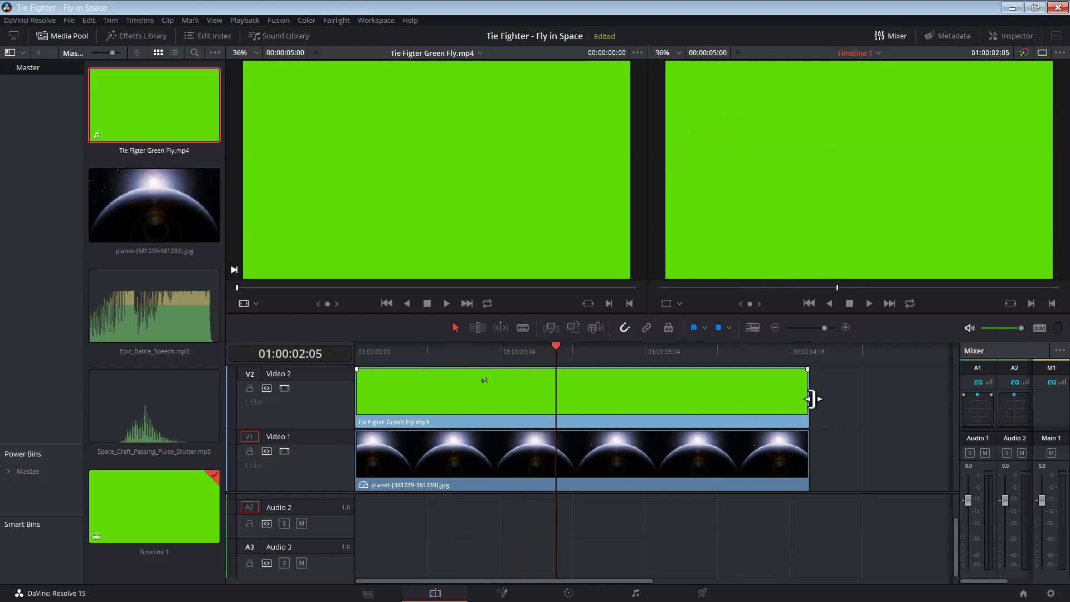
pyautogui.moveTo(811, 399)
pyautogui.mouseDown()
pyautogui.moveTo(539, 402)
pyautogui.moveTo(555, 401)
pyautogui.mouseUp()
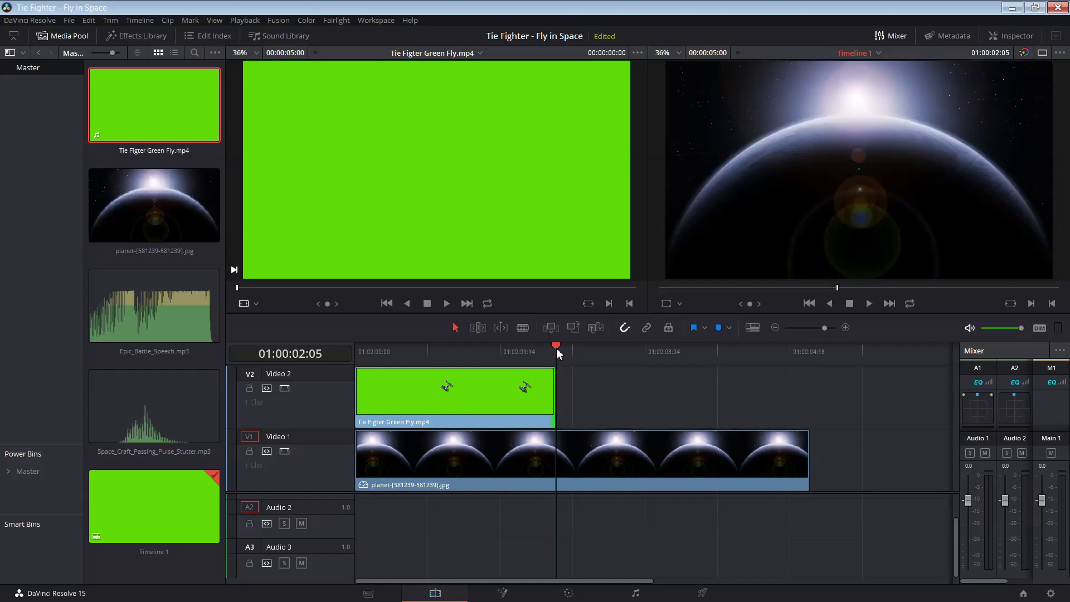
pyautogui.moveTo(558, 352); pyautogui.dragTo(355, 352)
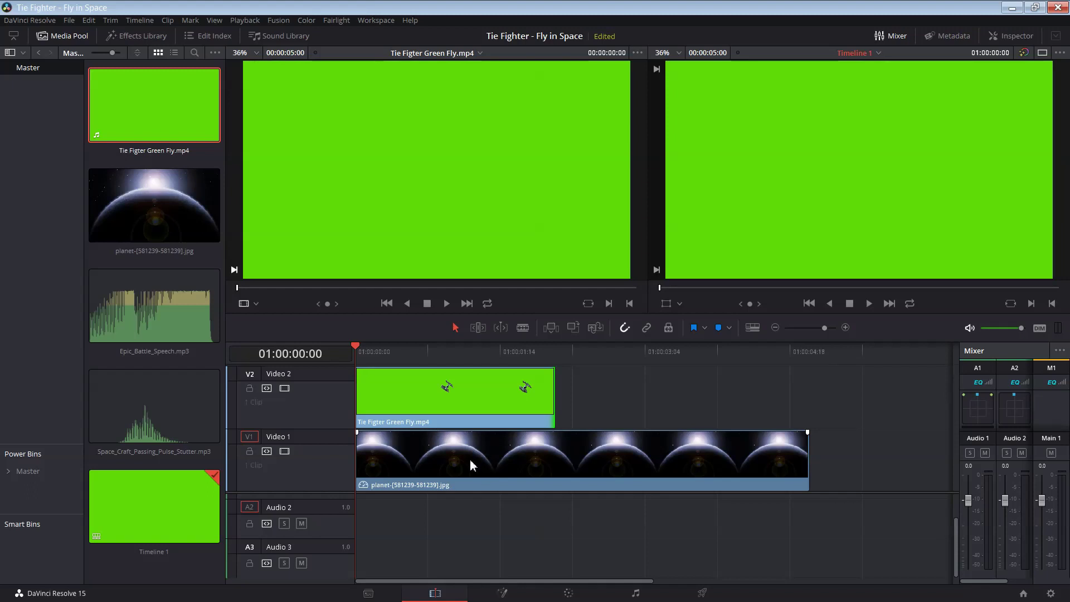
pyautogui.click(410, 386)
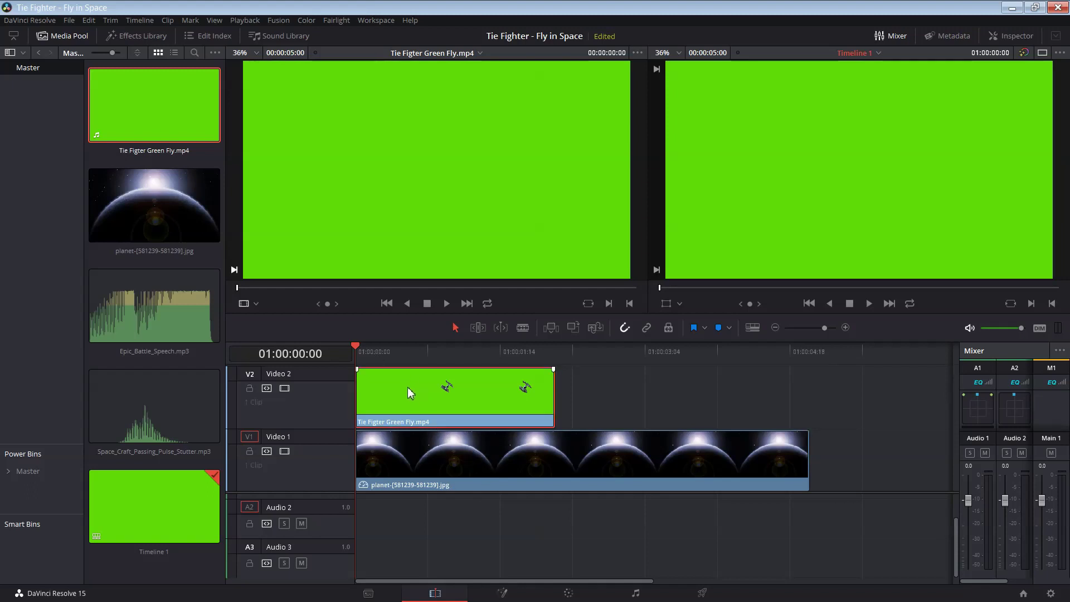
# - On the Color page, show the Color Wheels and add serial node 02 with Alt+S
pyautogui.click(575, 593)
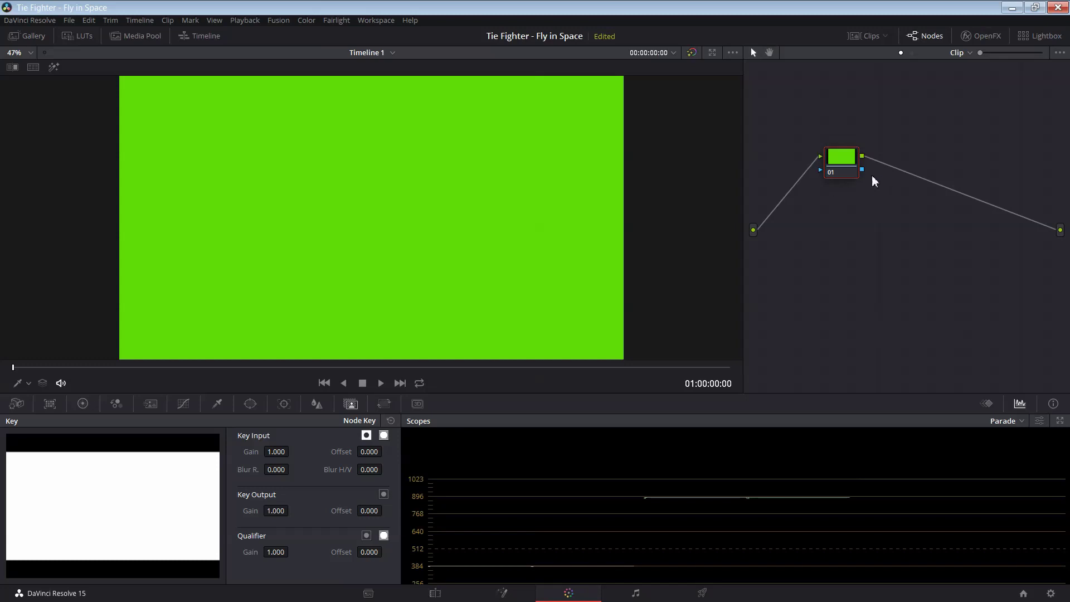
pyautogui.moveTo(844, 166); pyautogui.dragTo(866, 155)
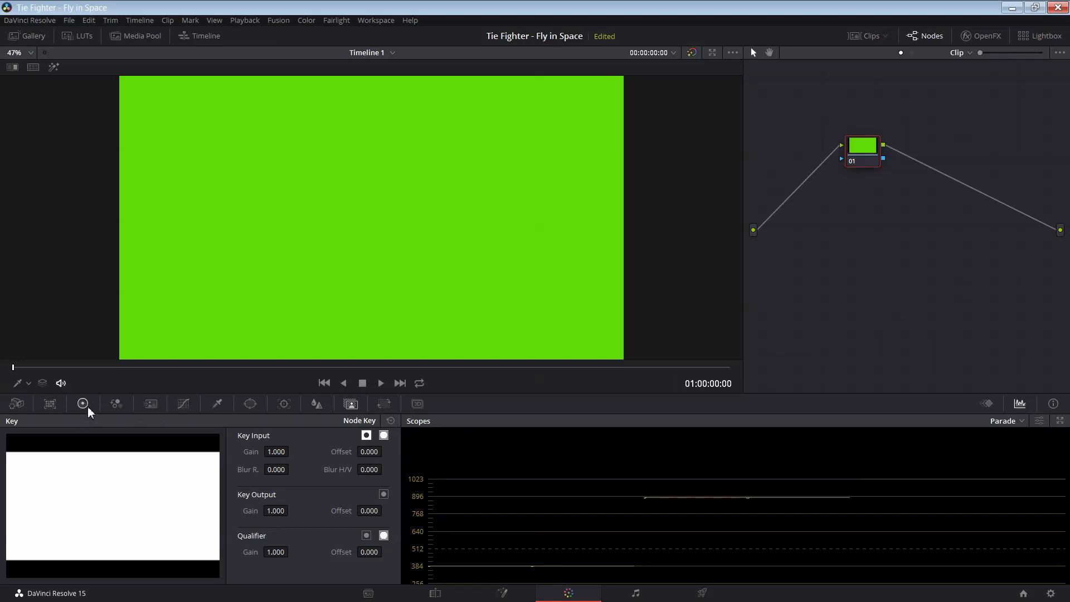
pyautogui.click(88, 407)
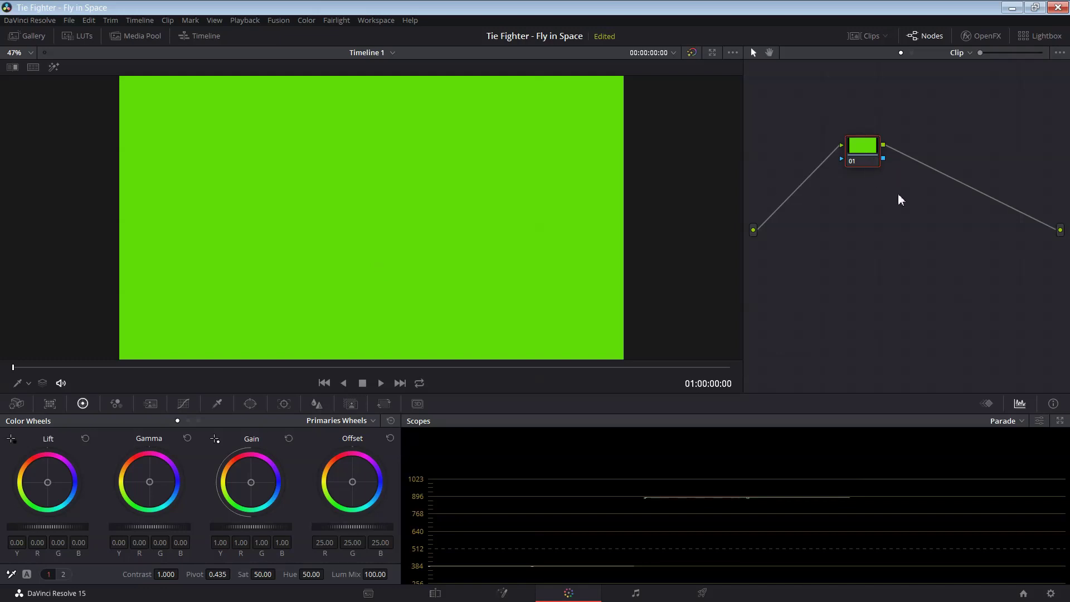
pyautogui.hotkey('alt', 's')
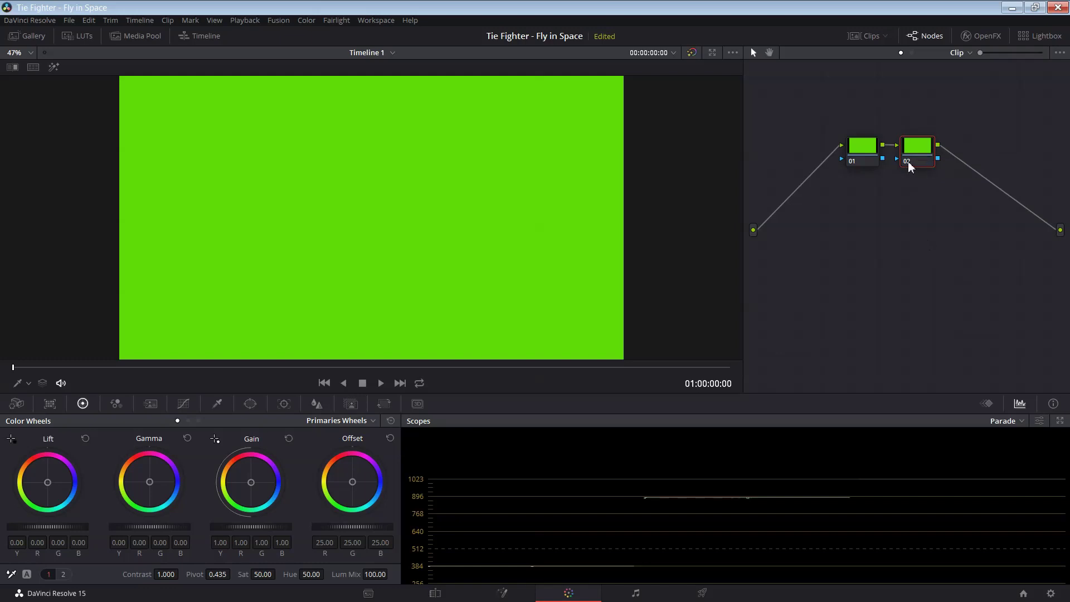
# - Key the green screen on node 02 with a 3D qualifier sample and view its Key settings
pyautogui.click(908, 162)
pyautogui.click(908, 162)
pyautogui.click(218, 404)
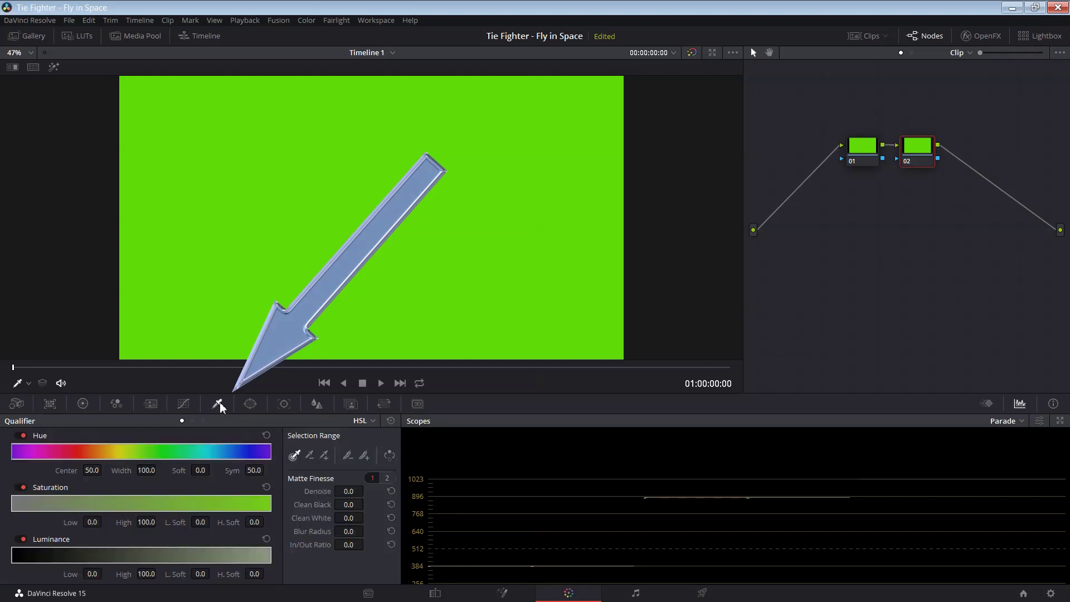
pyautogui.click(373, 420)
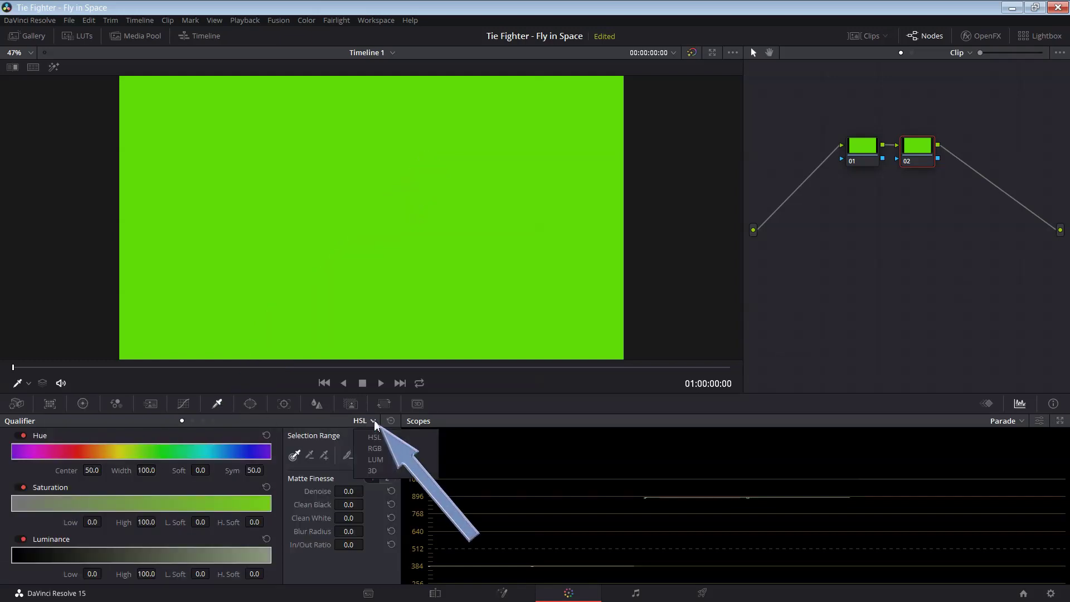
pyautogui.click(372, 474)
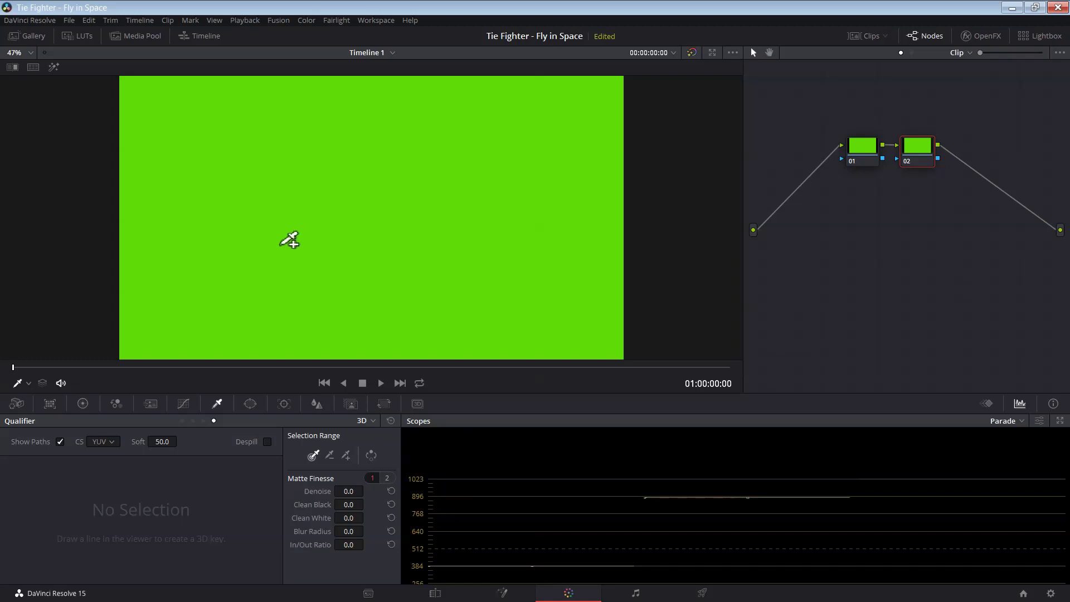
pyautogui.moveTo(254, 262); pyautogui.dragTo(421, 144)
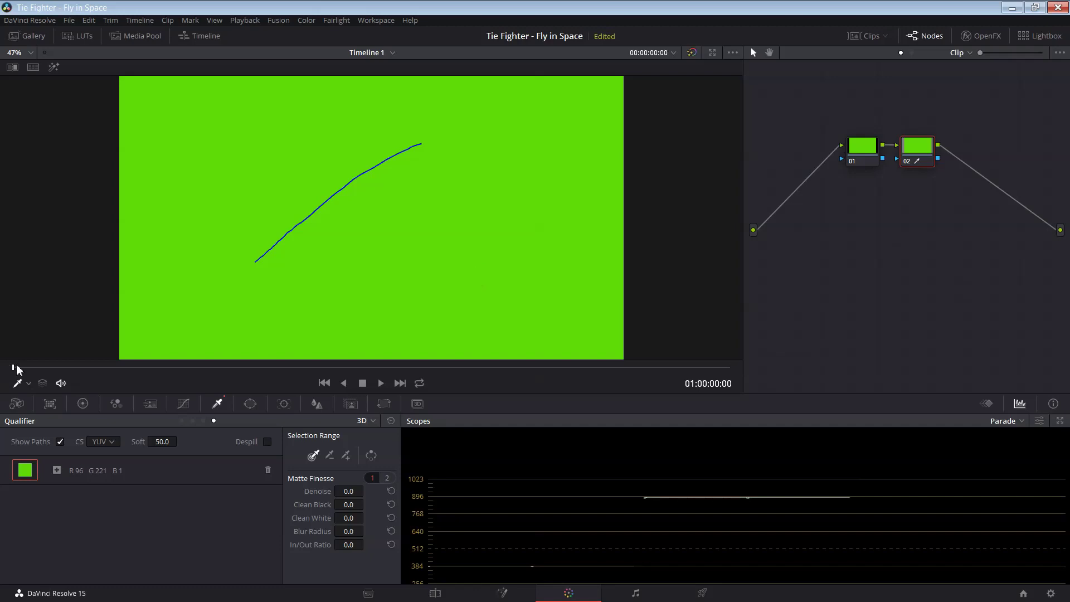
pyautogui.moveTo(15, 368); pyautogui.dragTo(267, 368)
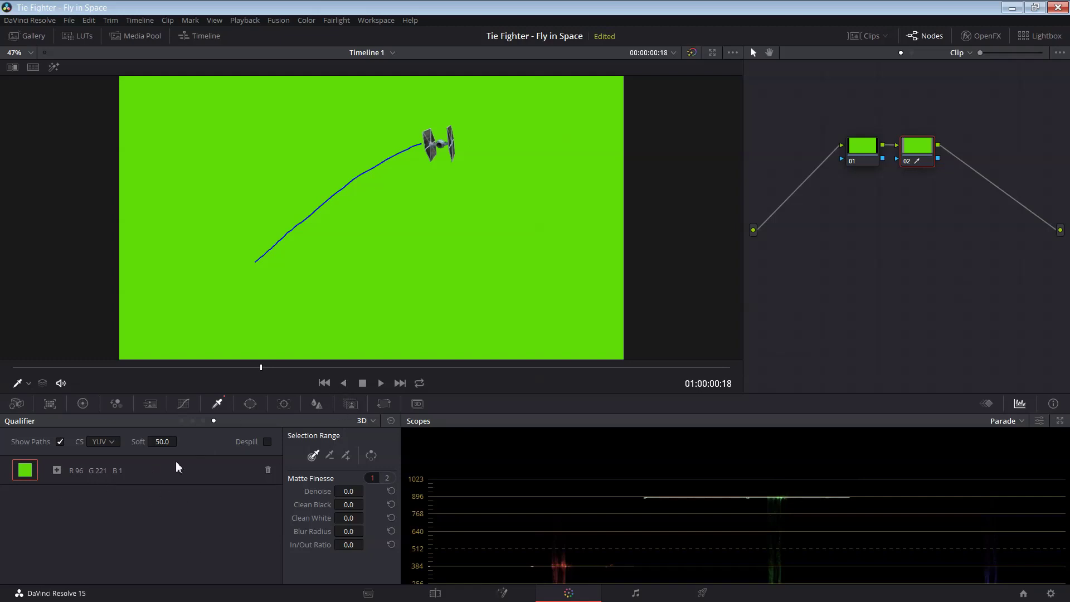
pyautogui.click(353, 403)
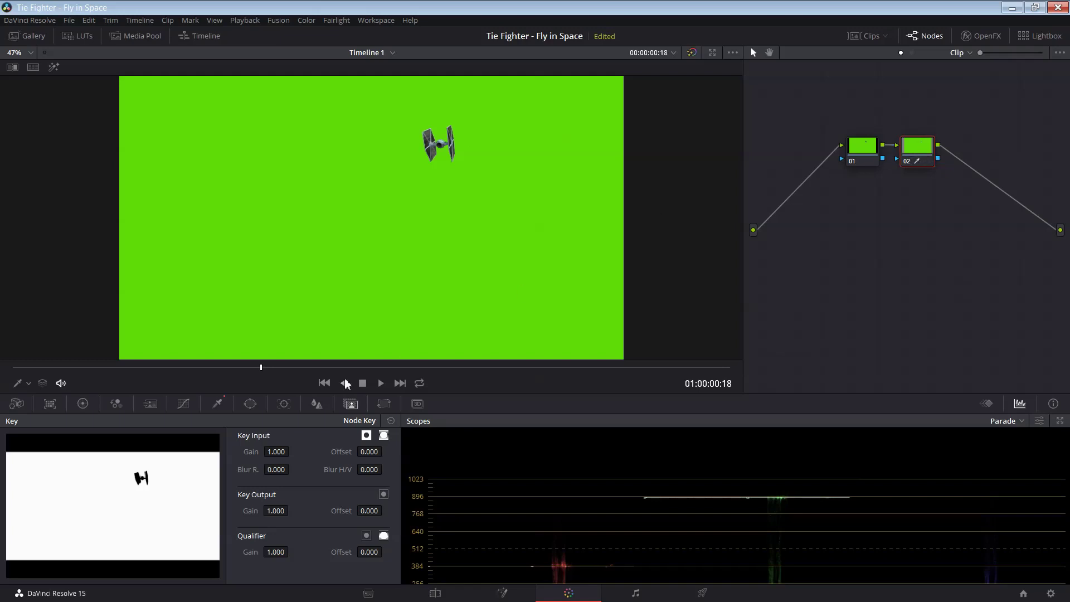
# - Invert node 02's qualifier and connect its key to a new alpha output
pyautogui.click(367, 537)
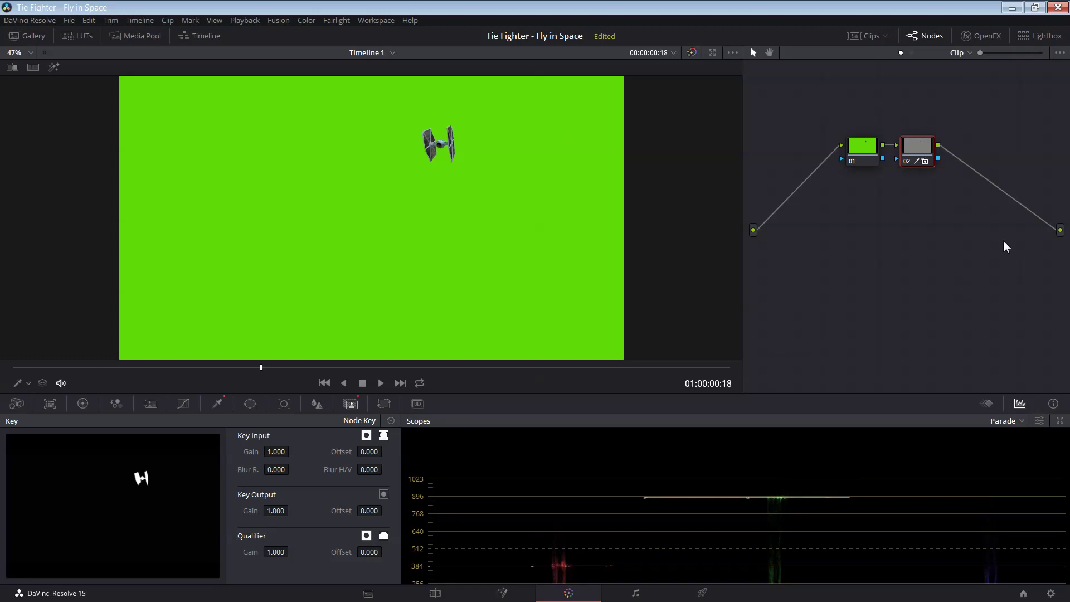
pyautogui.rightClick(1006, 247)
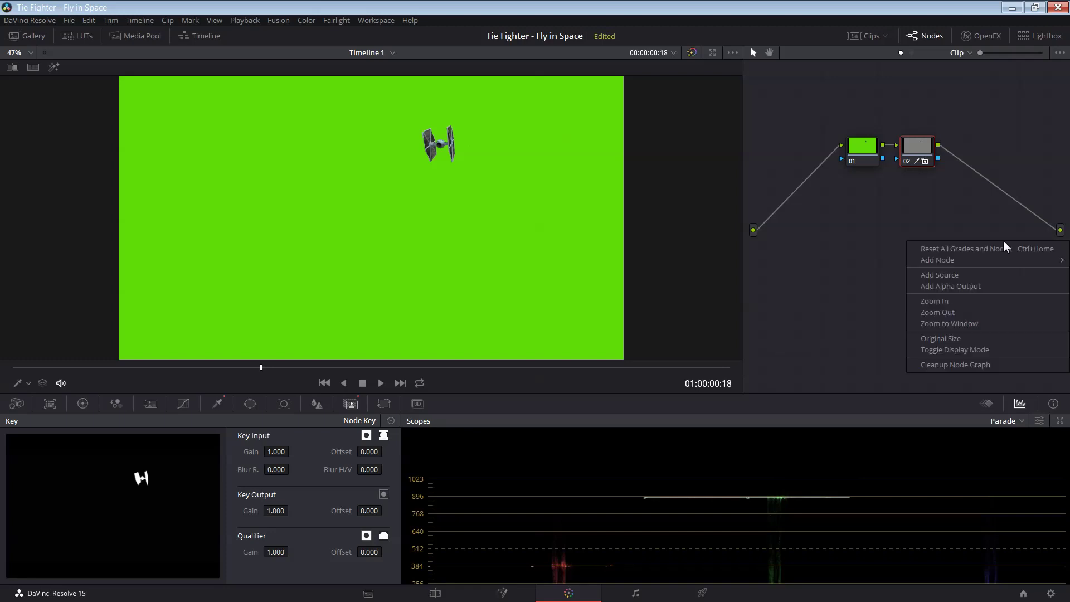
pyautogui.click(990, 286)
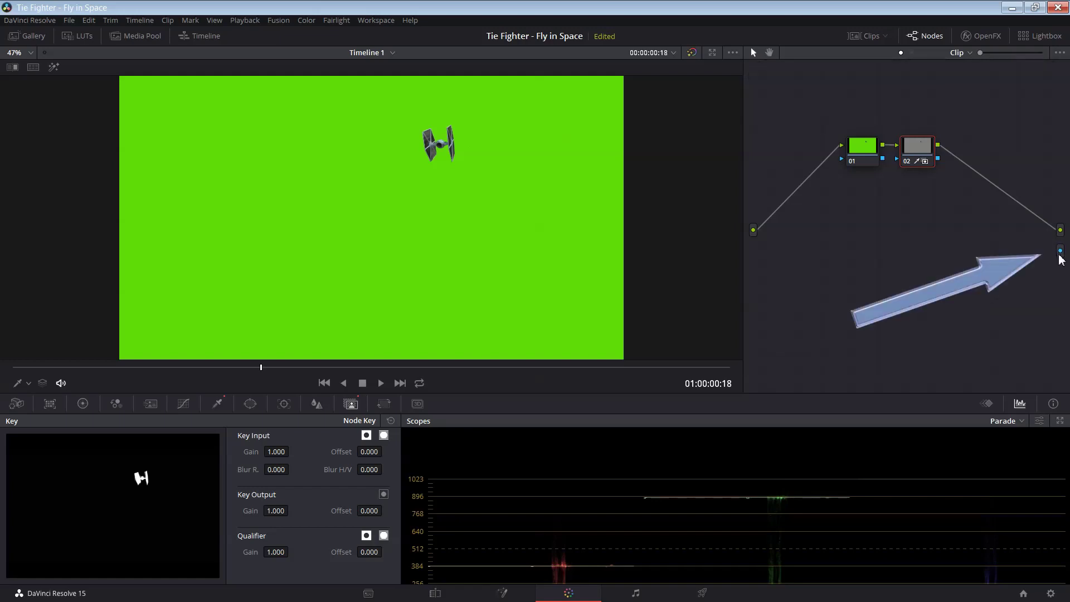
pyautogui.moveTo(938, 160); pyautogui.dragTo(1060, 250)
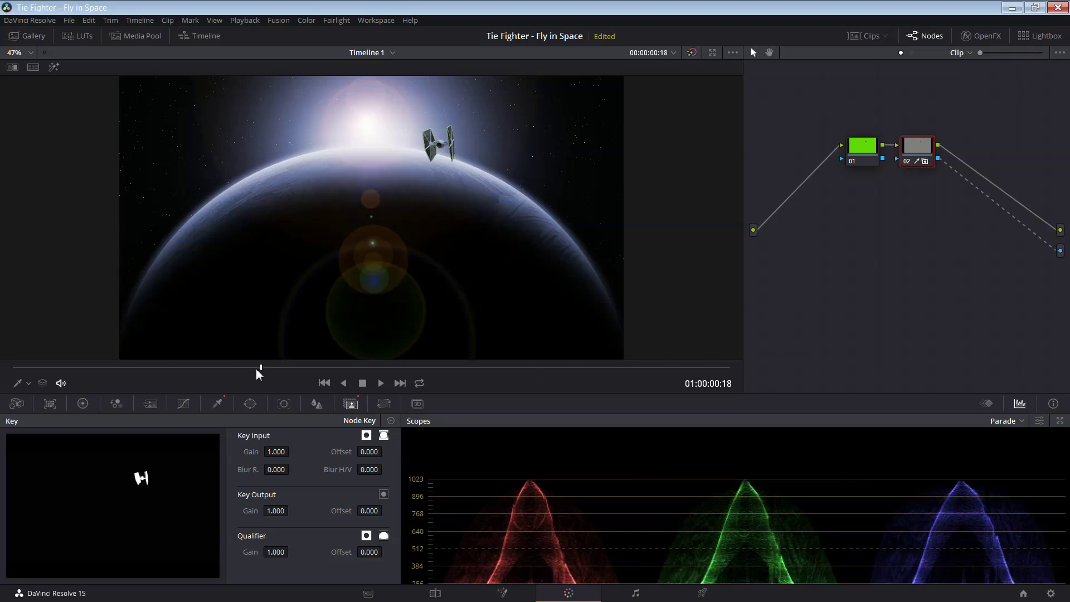
# - Scrub the clip to check the keyed ship and reopen the Qualifier palette
pyautogui.click(205, 368)
pyautogui.moveTo(191, 369); pyautogui.dragTo(490, 374)
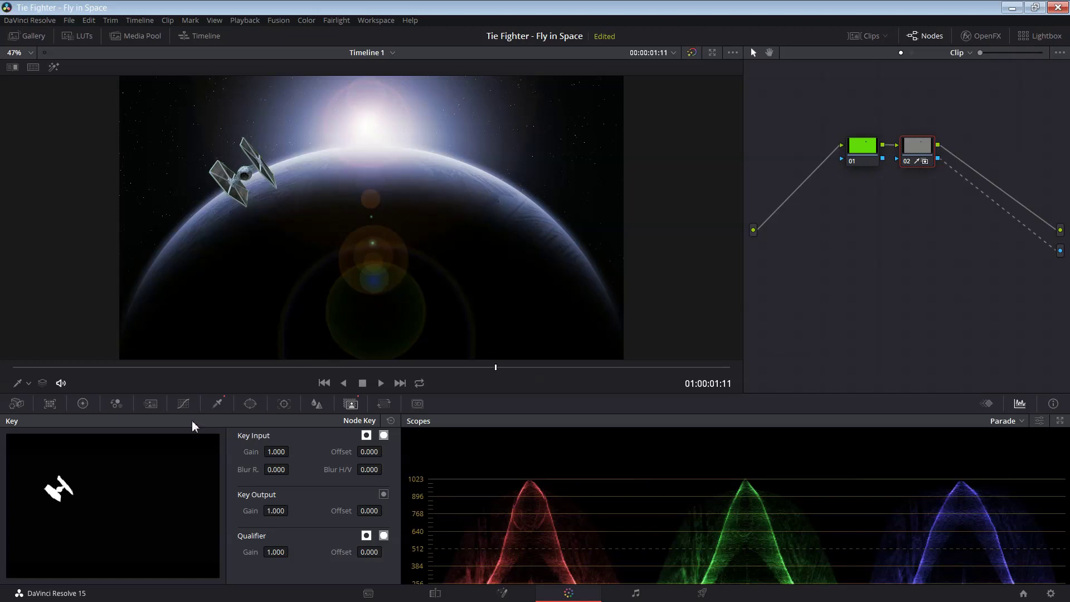
pyautogui.click(212, 405)
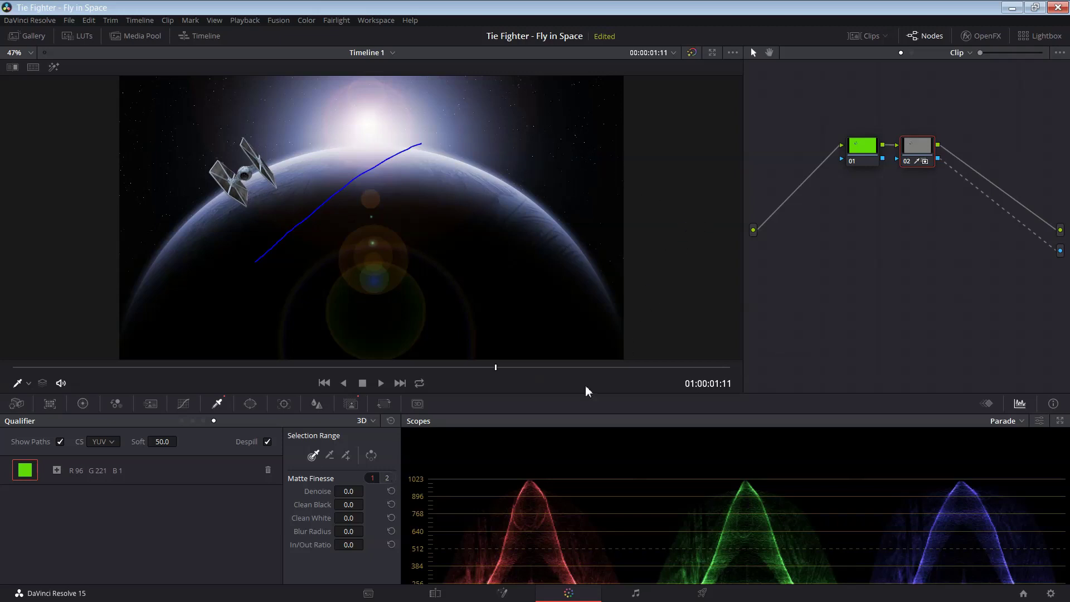
# - On the Edit page, play Timeline 1 from the start to preview the composite
pyautogui.click(439, 595)
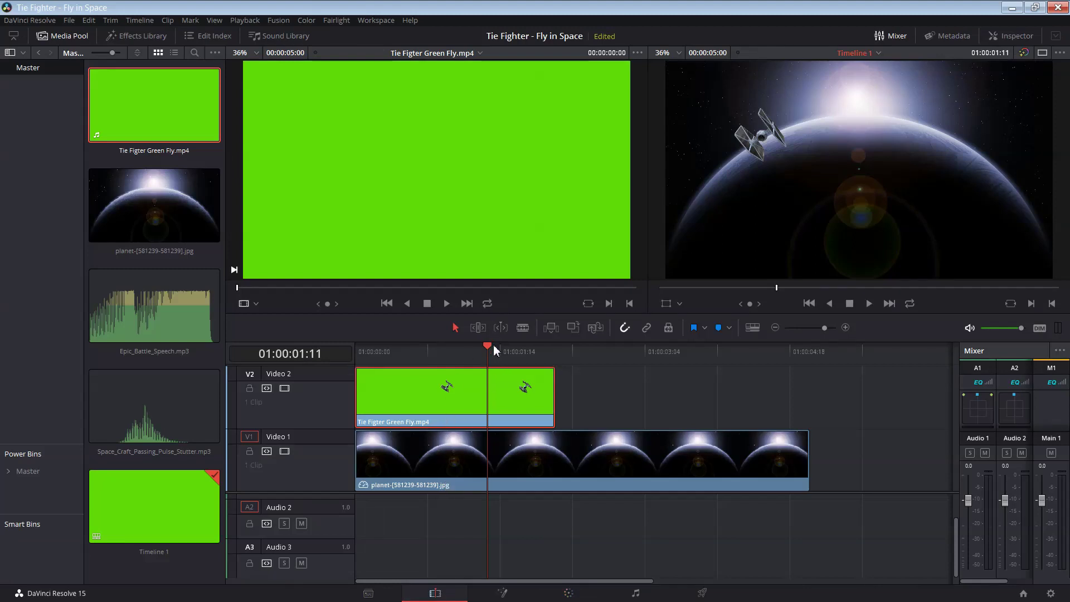
pyautogui.moveTo(495, 350); pyautogui.dragTo(356, 349)
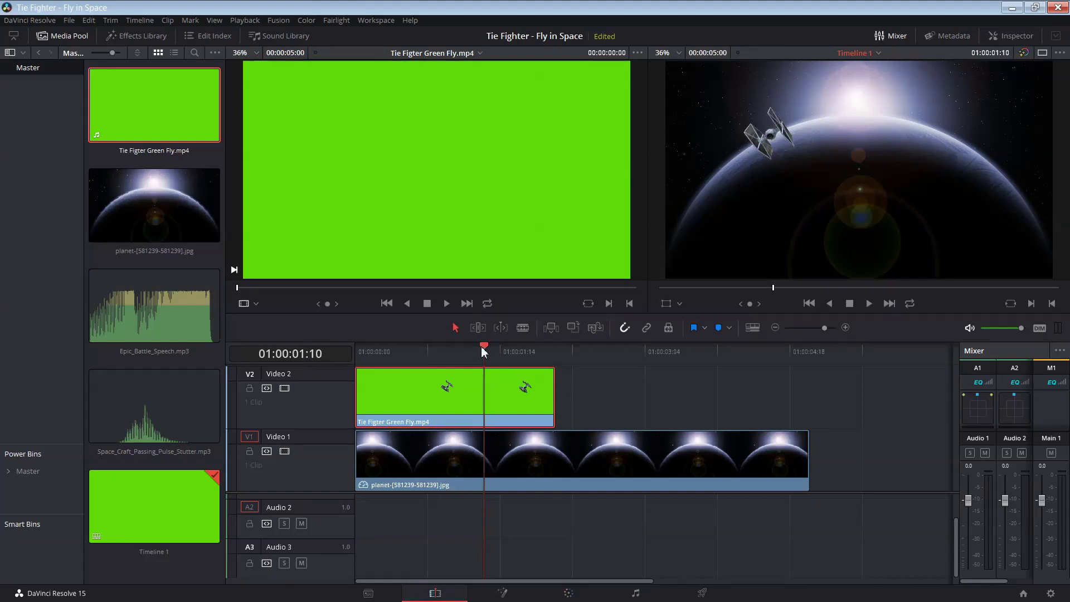
pyautogui.click(869, 304)
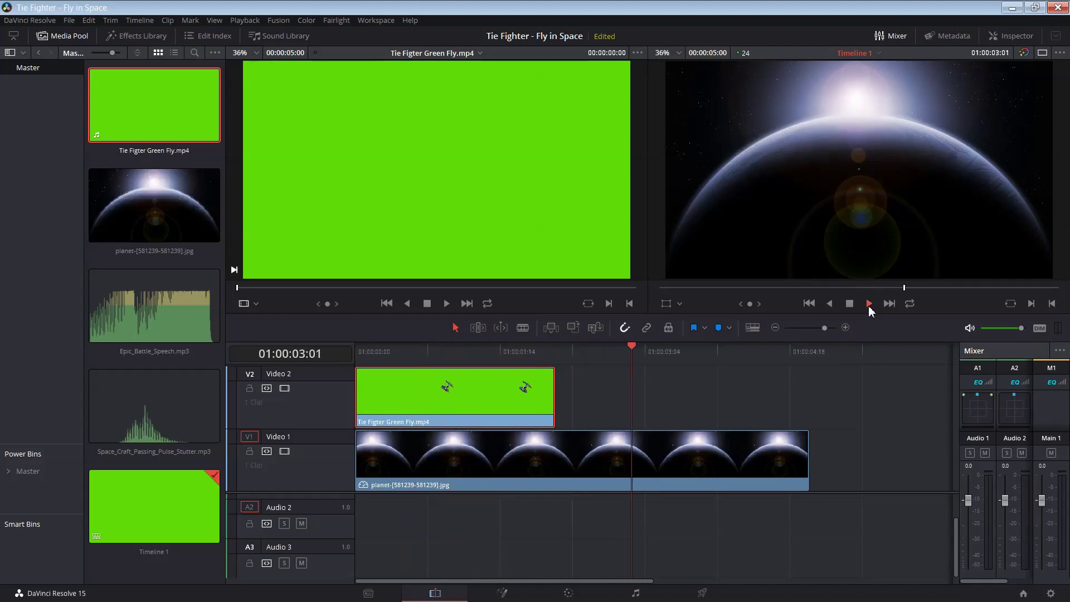
pyautogui.click(849, 304)
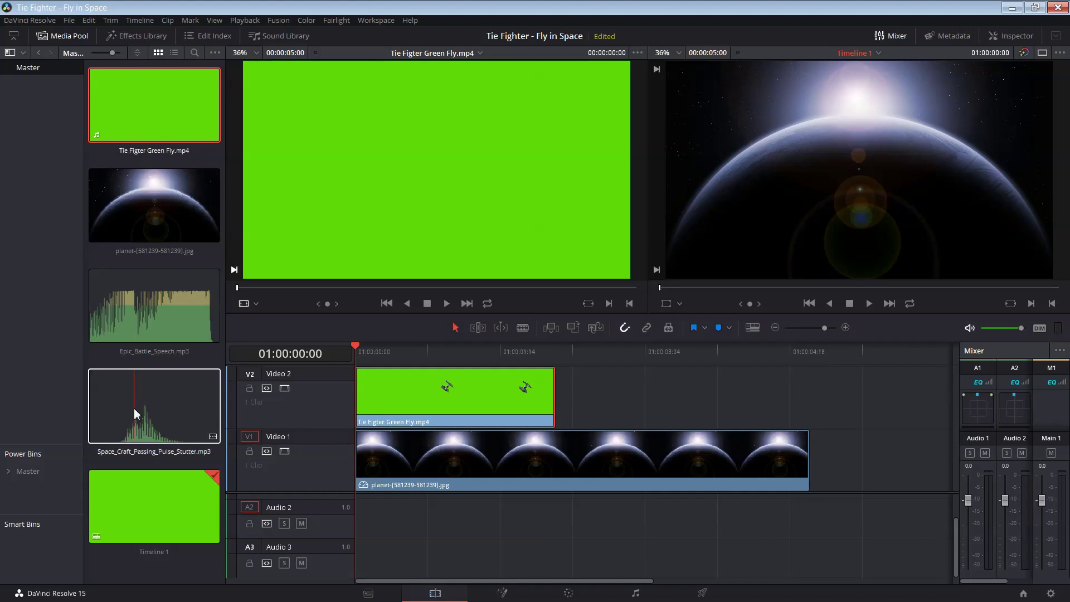
# - Add Space_Craft_Passing_Pulse_Stutter.mp3 to Audio 2 and play it back
pyautogui.moveTo(137, 415)
pyautogui.mouseDown()
pyautogui.moveTo(444, 524)
pyautogui.moveTo(347, 524)
pyautogui.mouseUp()
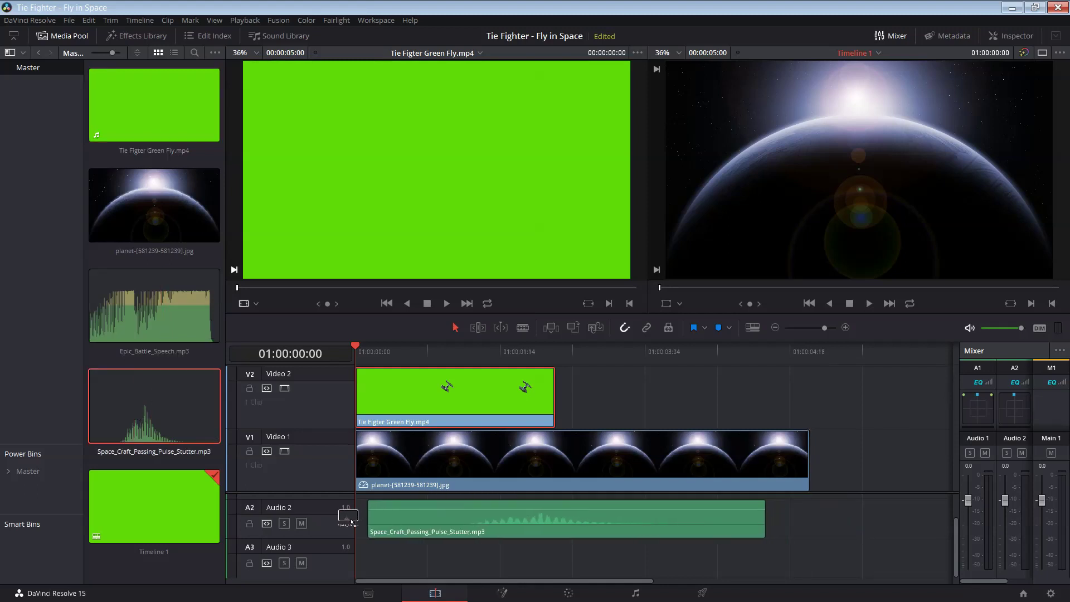
pyautogui.click(868, 304)
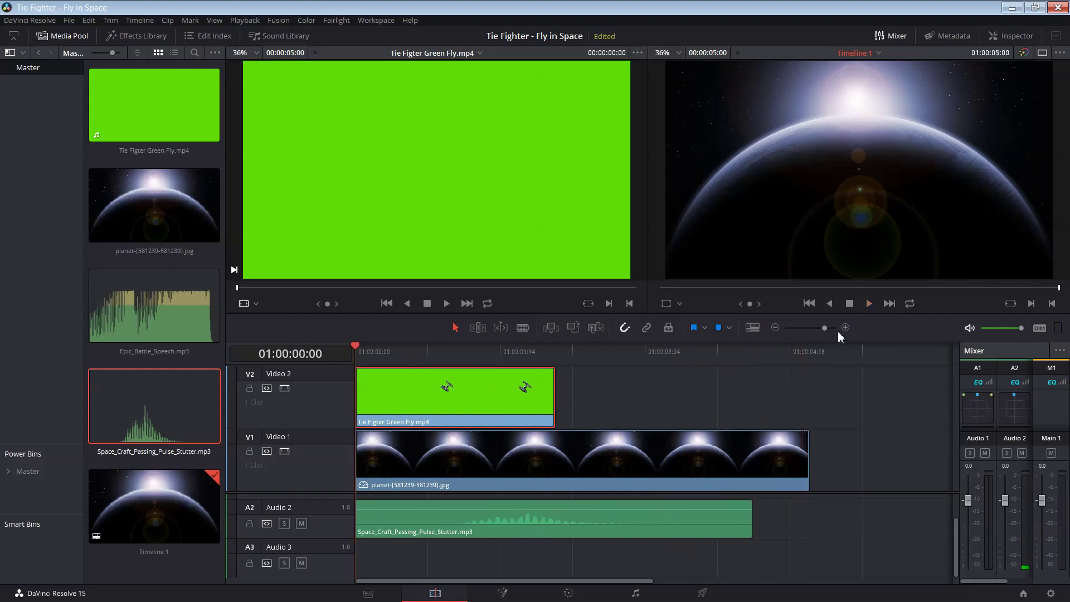
pyautogui.click(849, 304)
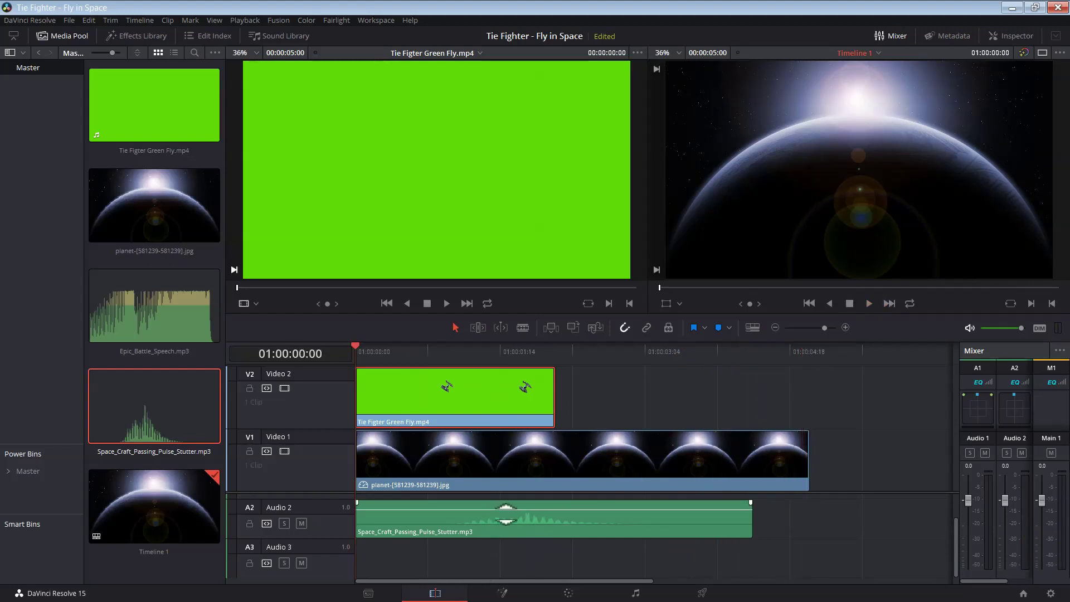
# - Raise the spacecraft sound's volume slightly, trim both ends, slide it earlier, and replay
pyautogui.moveTo(505, 514); pyautogui.dragTo(498, 506)
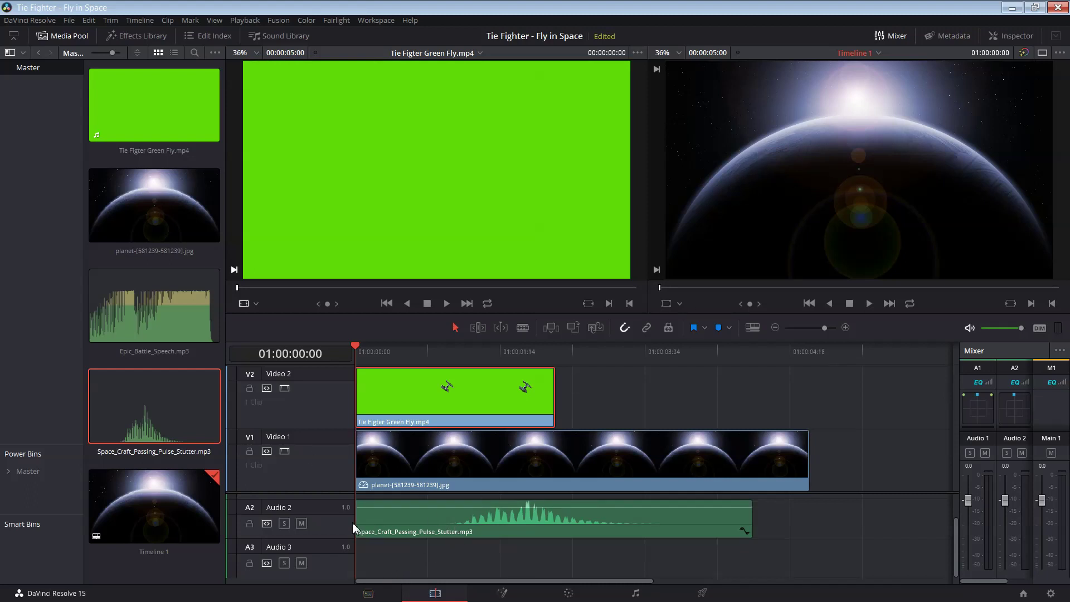
pyautogui.moveTo(356, 523); pyautogui.dragTo(435, 526)
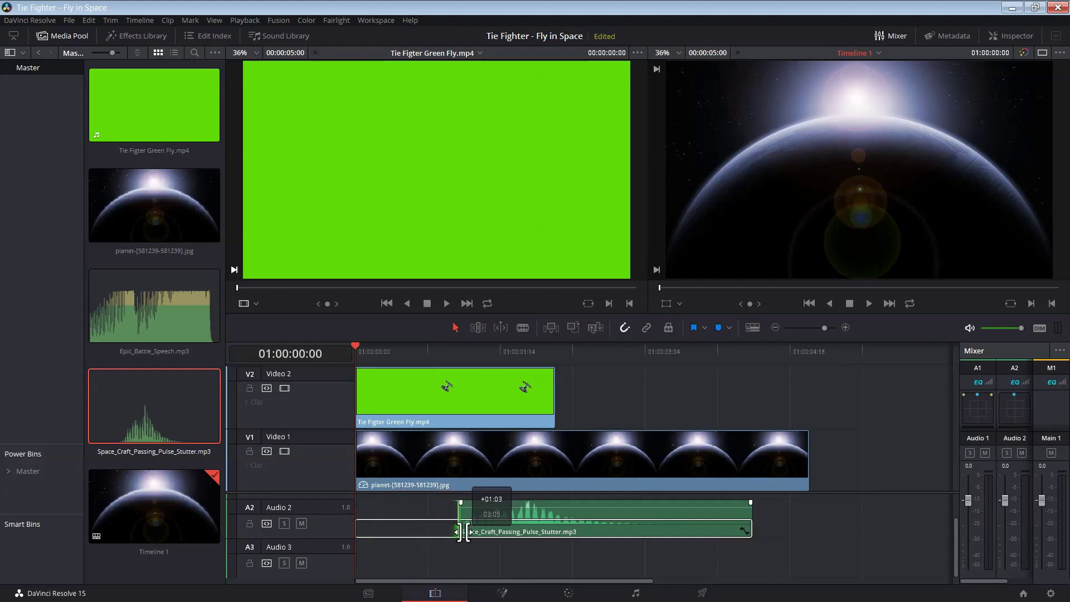
pyautogui.moveTo(435, 526); pyautogui.dragTo(458, 526)
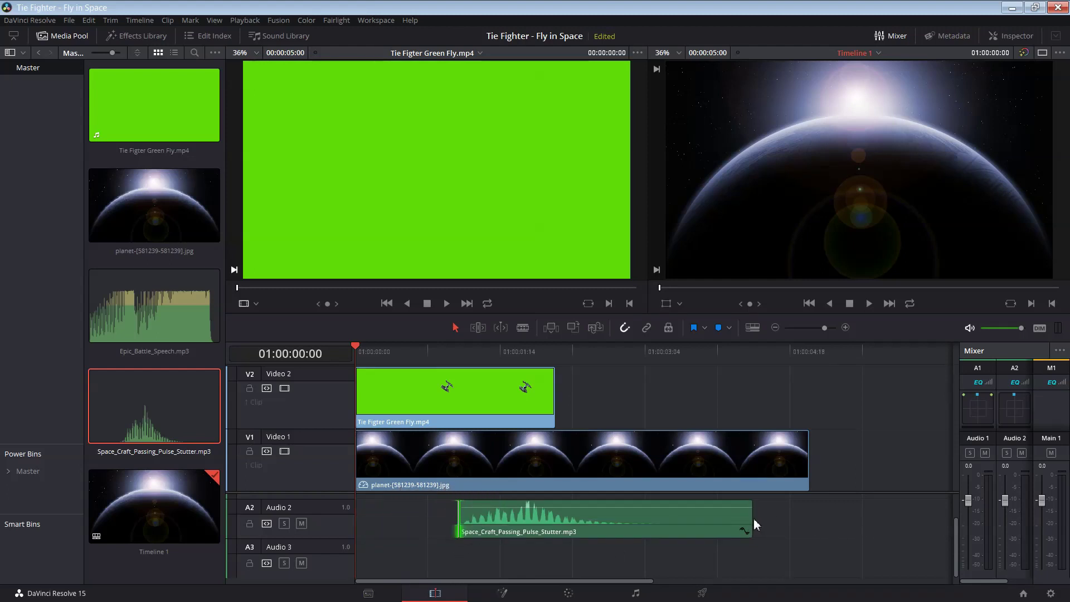
pyautogui.moveTo(751, 521); pyautogui.dragTo(691, 534)
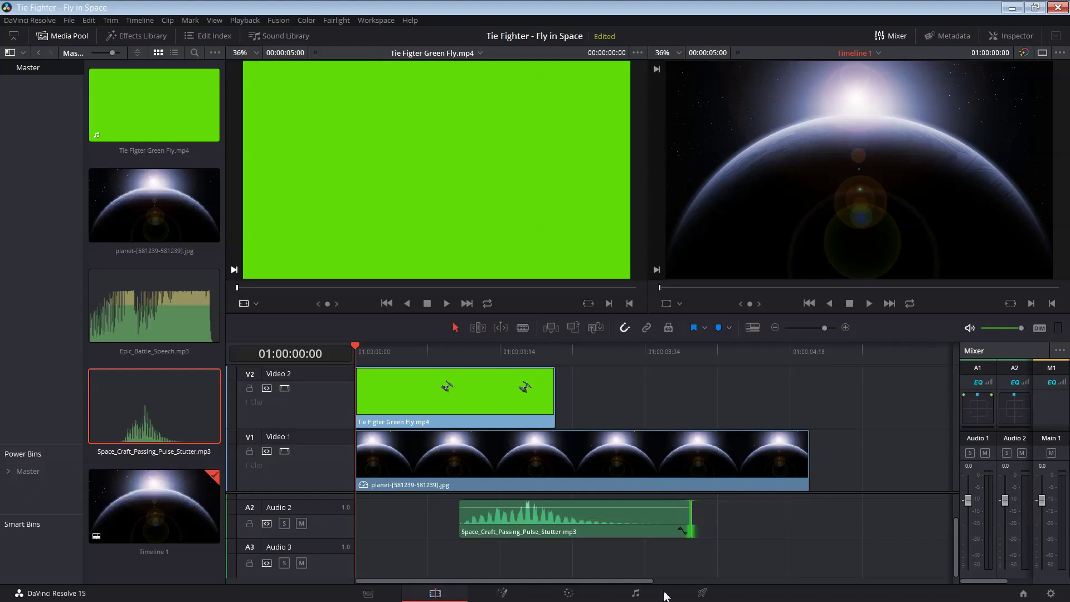
pyautogui.moveTo(604, 518); pyautogui.dragTo(518, 527)
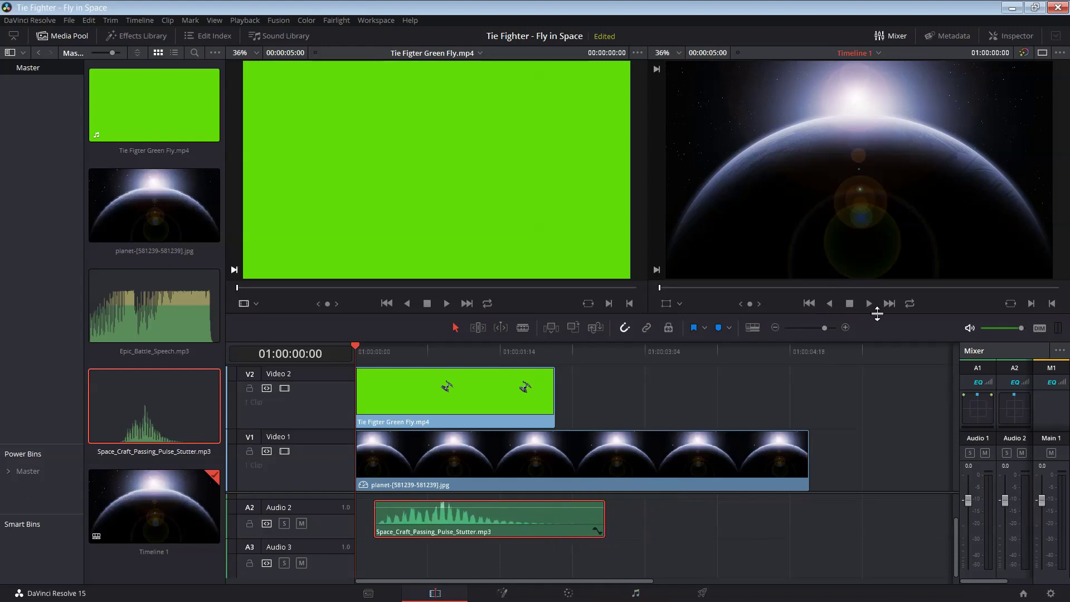
pyautogui.click(873, 310)
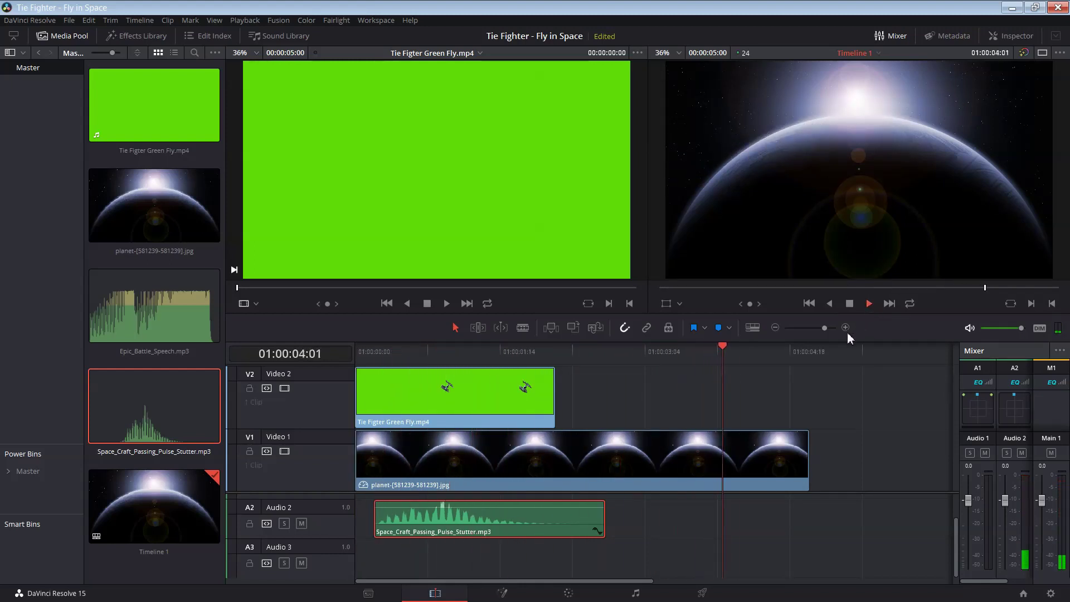
pyautogui.press('Home')
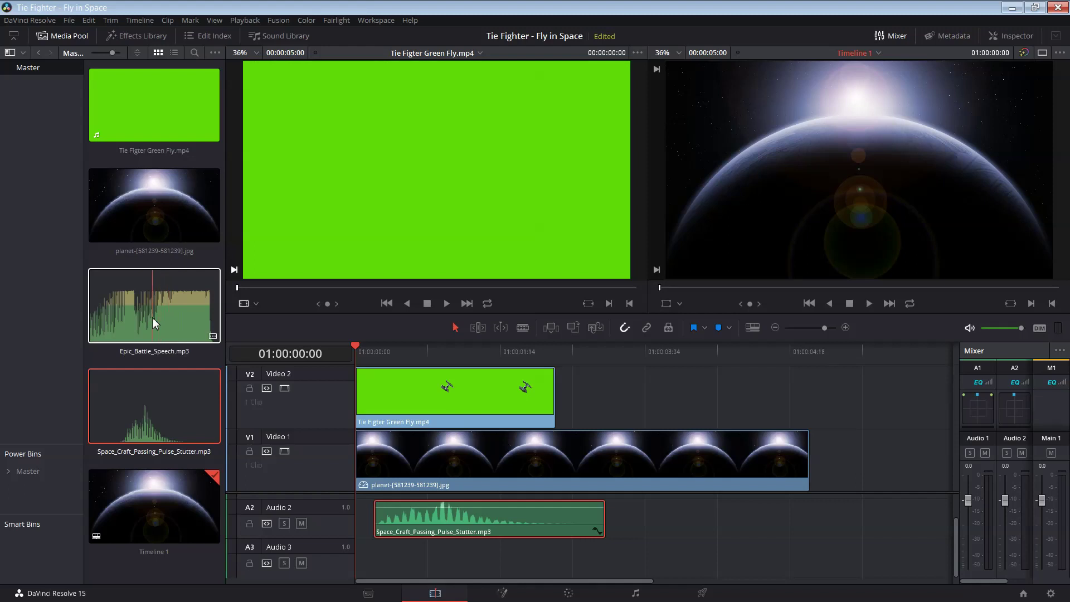
# - Place Epic_Battle_Speech.mp3 on Audio 3, play it, and boost it to about 6.98 dB
pyautogui.moveTo(152, 317)
pyautogui.mouseDown()
pyautogui.moveTo(489, 557)
pyautogui.moveTo(310, 559)
pyautogui.moveTo(176, 290)
pyautogui.moveTo(704, 458)
pyautogui.mouseUp()
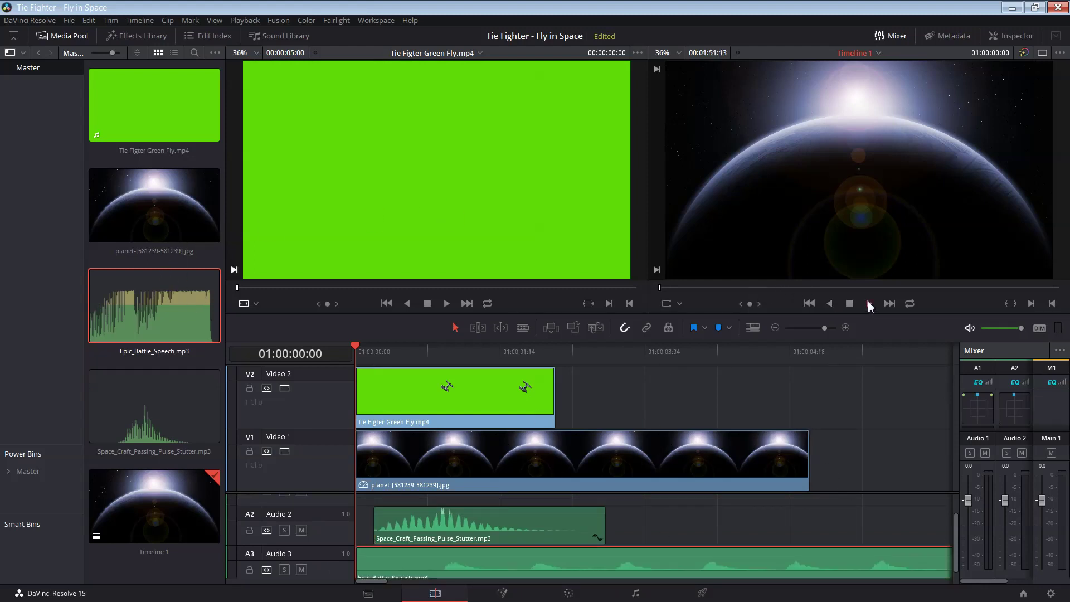
pyautogui.click(870, 303)
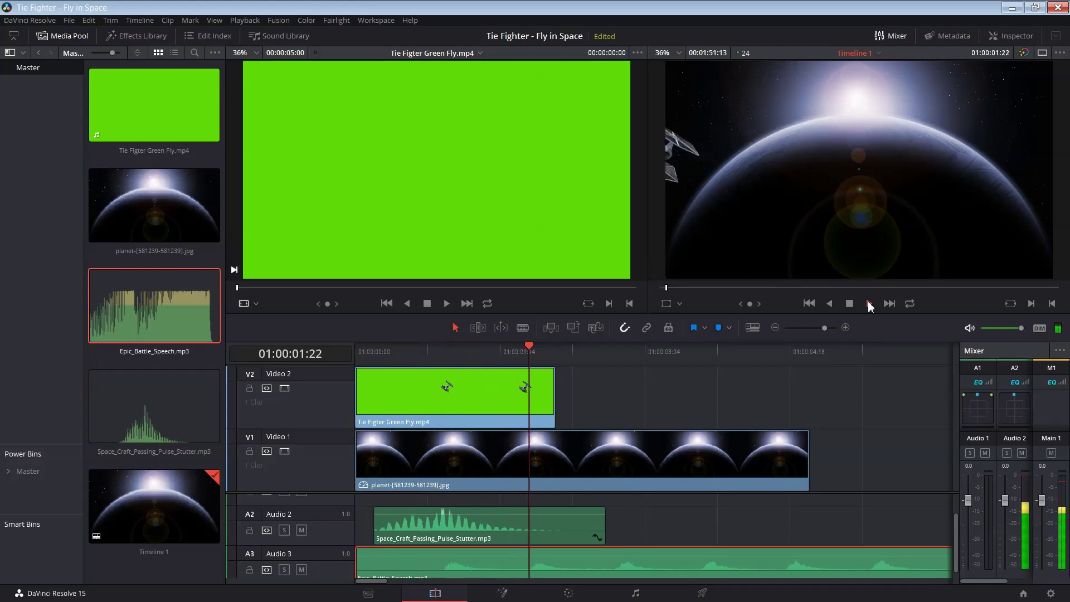
pyautogui.click(849, 303)
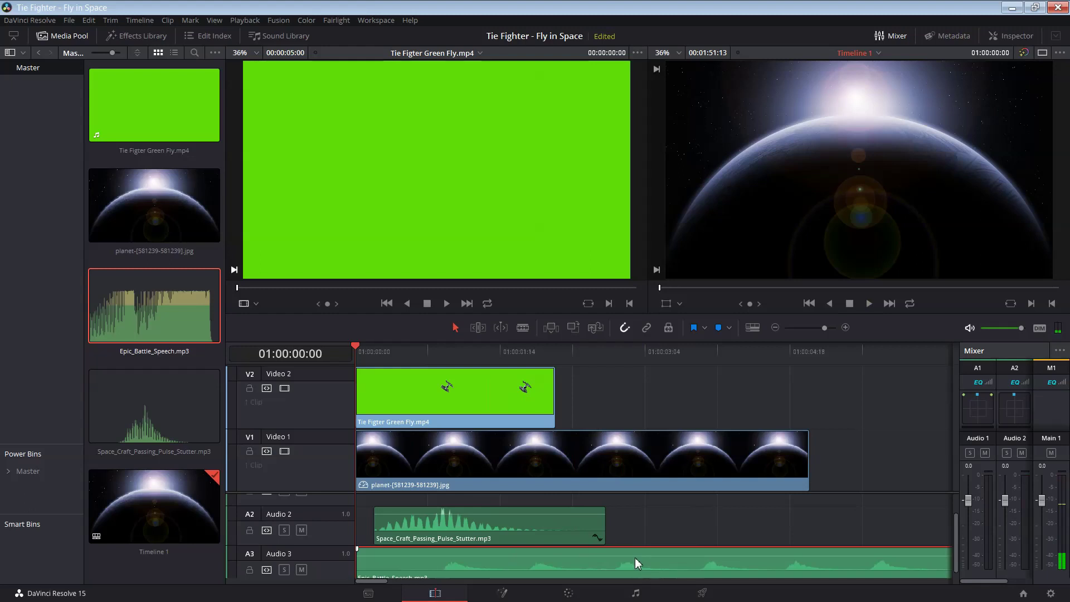
pyautogui.moveTo(635, 557); pyautogui.dragTo(644, 554)
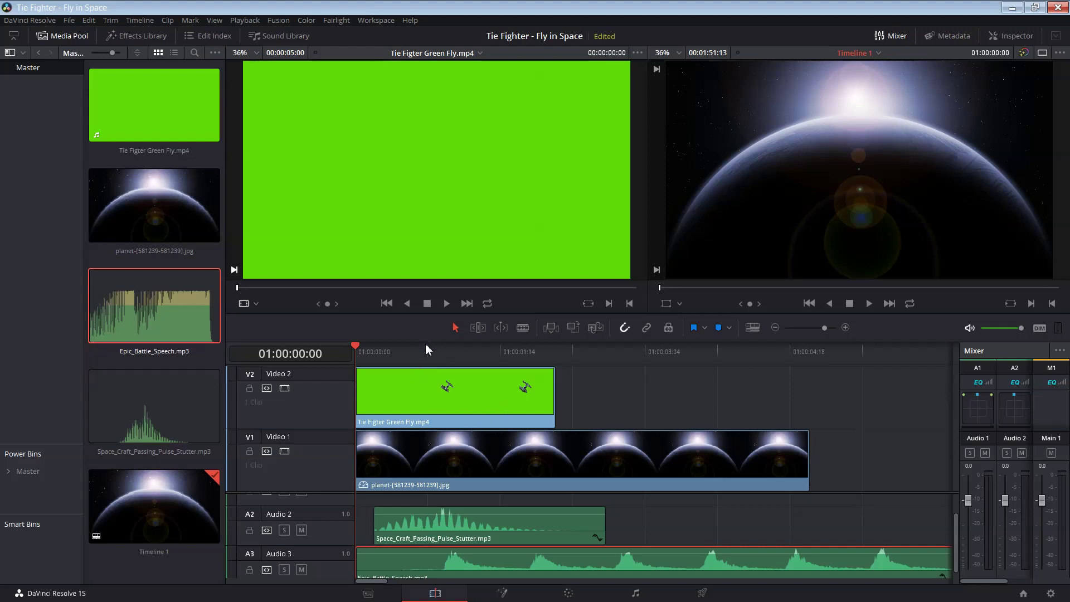
# - Enlarge the timeline area and copy the Tie Figter clip on Video 2
pyautogui.moveTo(426, 342); pyautogui.dragTo(425, 265)
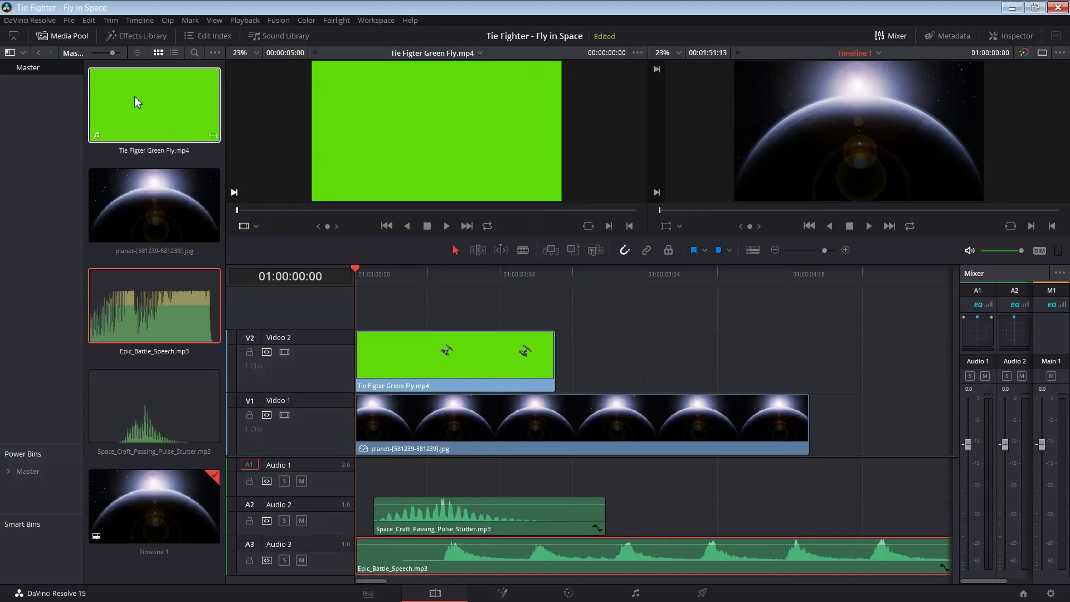
pyautogui.moveTo(135, 96)
pyautogui.mouseDown()
pyautogui.moveTo(498, 269)
pyautogui.moveTo(179, 124)
pyautogui.mouseUp()
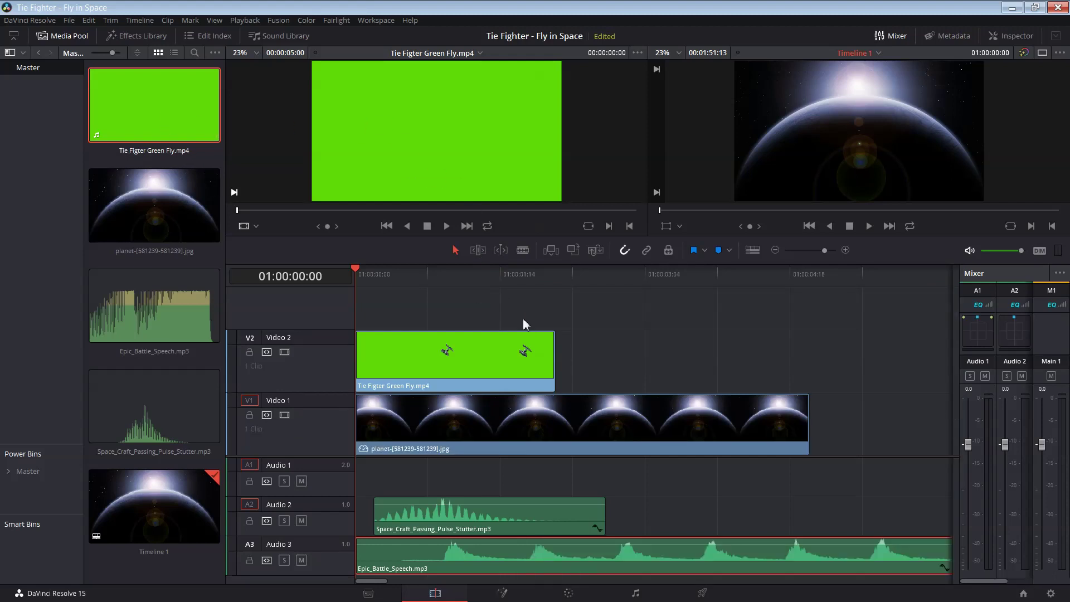
pyautogui.click(476, 373)
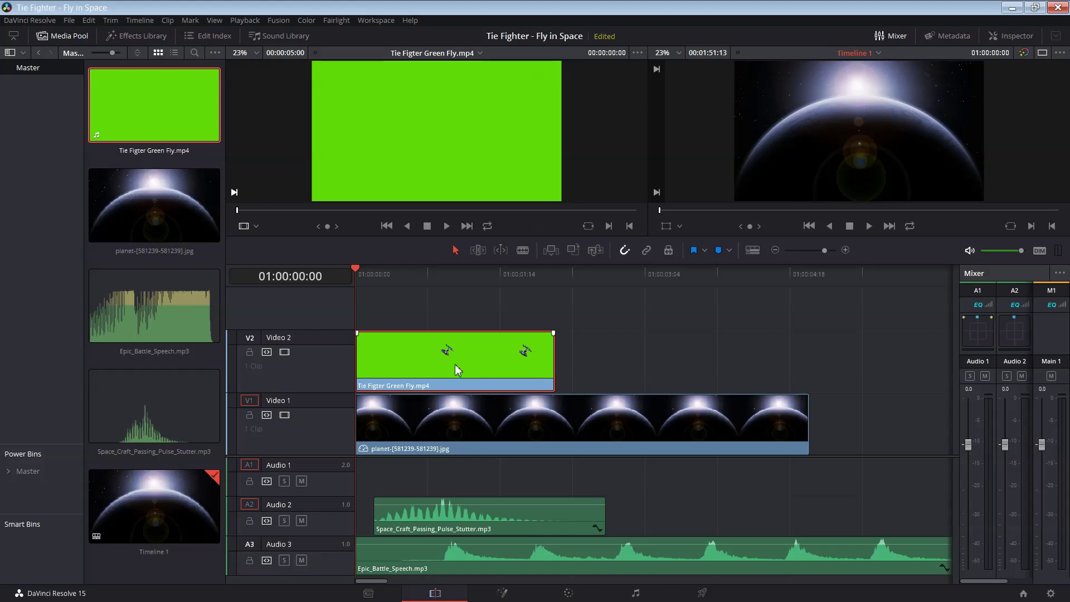
pyautogui.rightClick(456, 370)
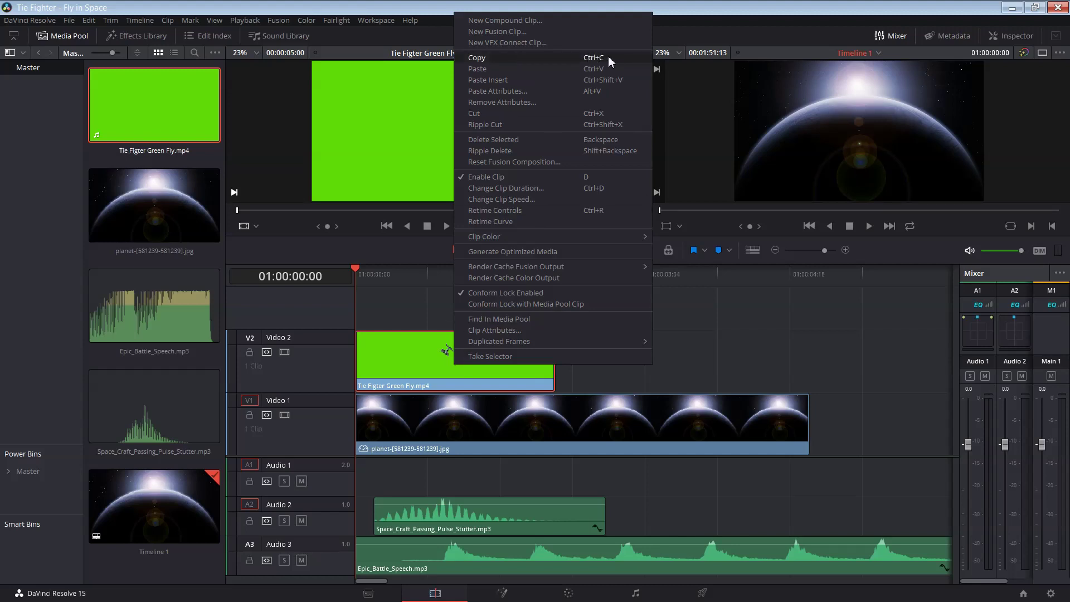
pyautogui.click(730, 346)
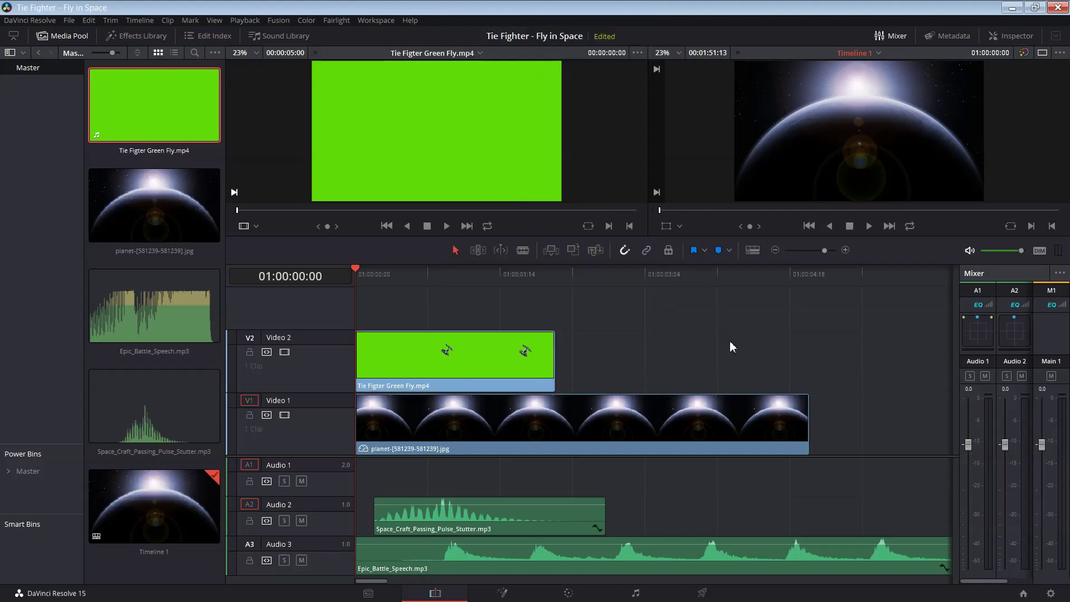
# - Paste the copy later in the timeline and move it onto the track above Video 2
pyautogui.click(419, 272)
pyautogui.moveTo(415, 273); pyautogui.dragTo(556, 273)
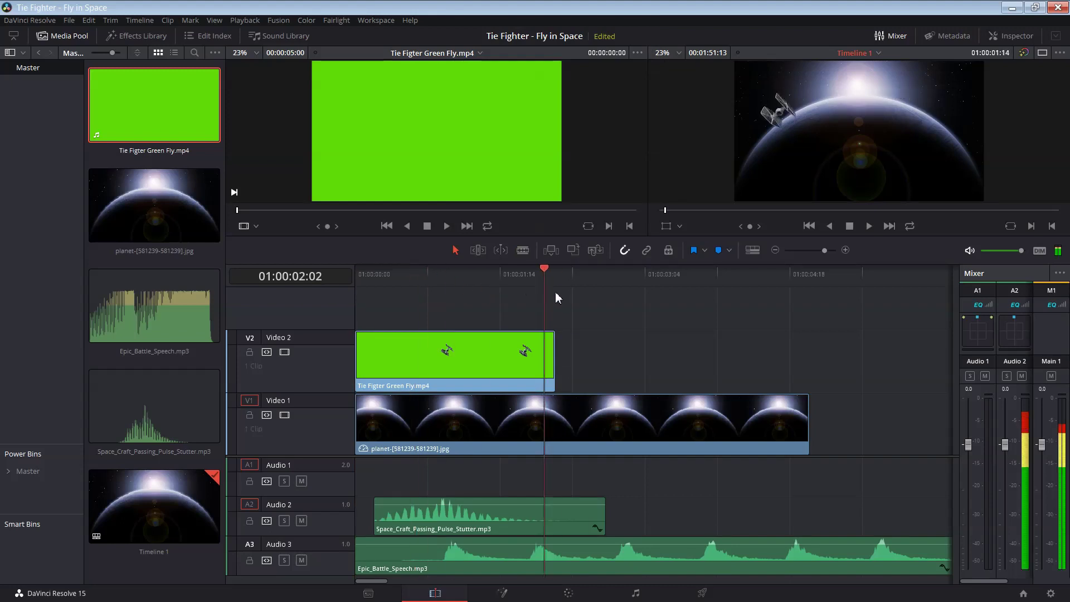
pyautogui.hotkey('ctrl', 'v')
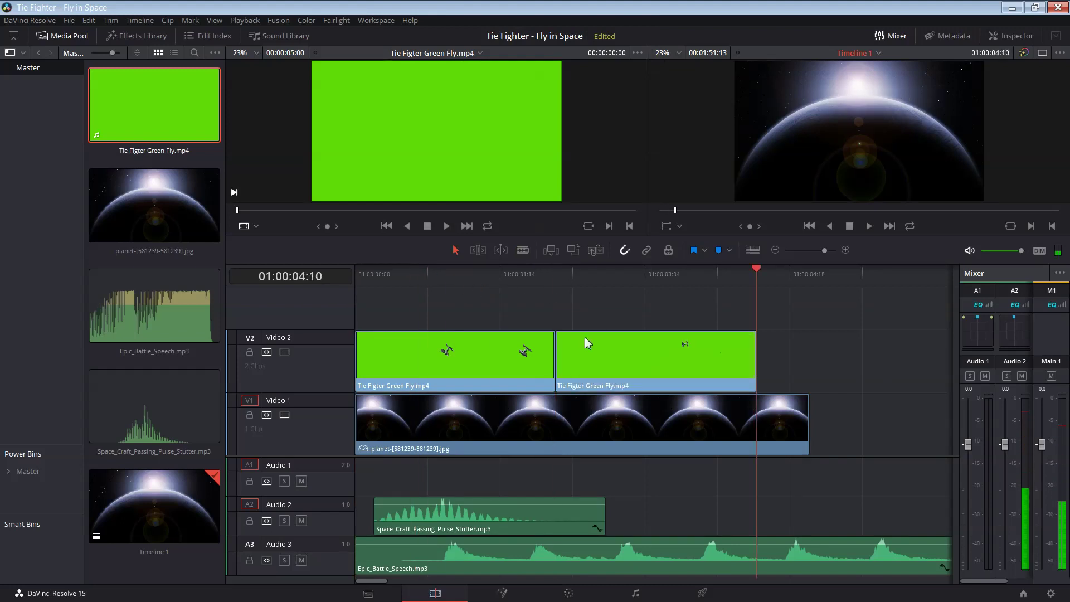
pyautogui.moveTo(611, 357)
pyautogui.mouseDown()
pyautogui.moveTo(546, 308)
pyautogui.moveTo(463, 306)
pyautogui.mouseUp()
# - Play the timeline back from the start, then return to the start
pyautogui.moveTo(752, 271)
pyautogui.mouseDown()
pyautogui.moveTo(475, 323)
pyautogui.moveTo(344, 325)
pyautogui.mouseUp()
pyautogui.press('space')
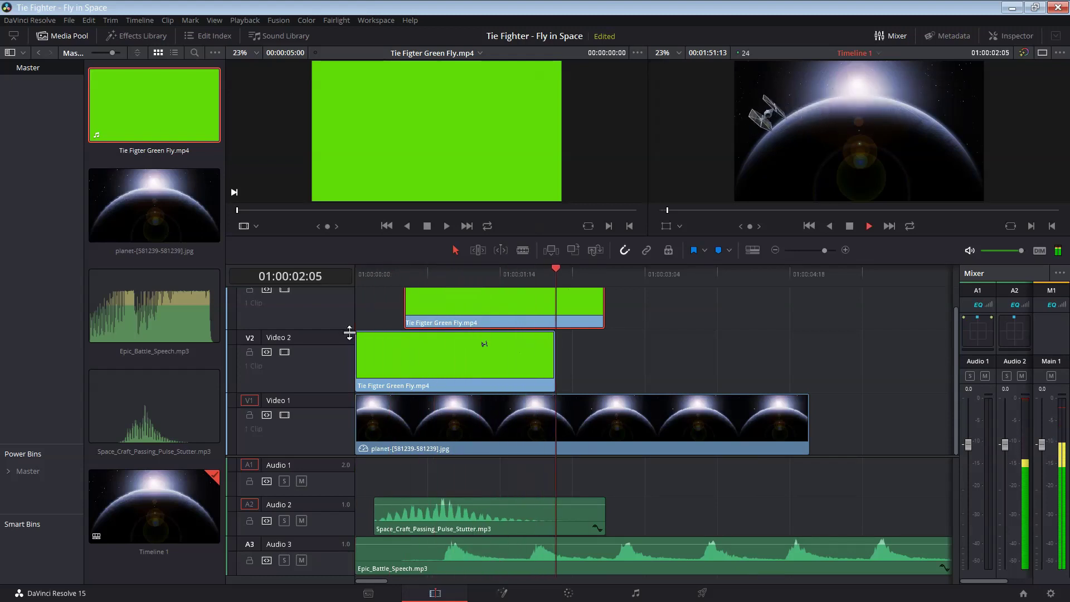
pyautogui.press('space')
pyautogui.press('Home')
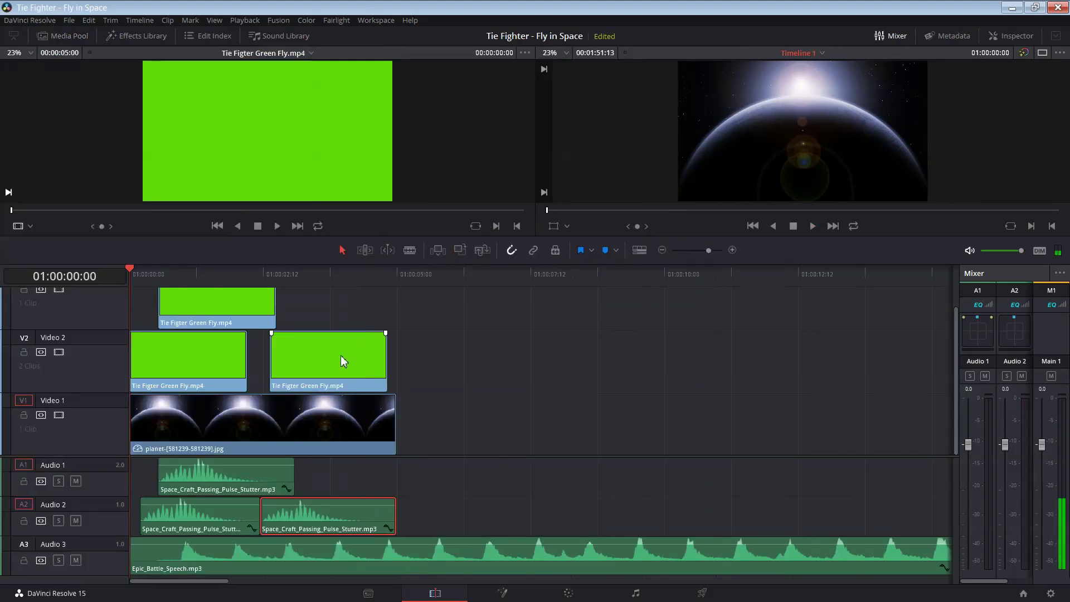
# - Nudge the second Video 2 clip earlier and paste a third TIE fighter copy at 01:00:05:00
pyautogui.click(352, 367)
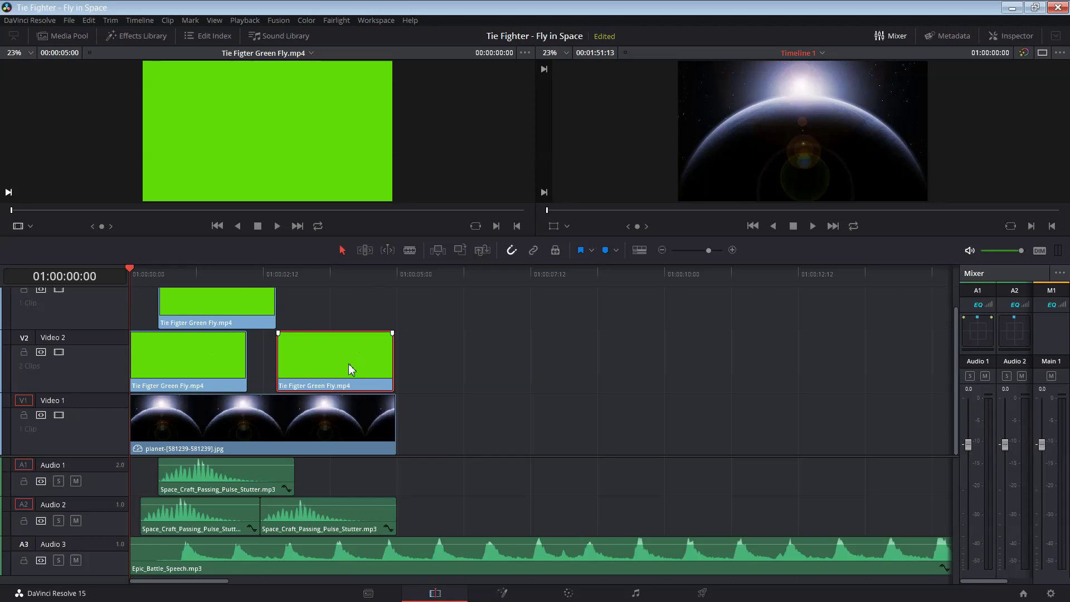
pyautogui.click(444, 326)
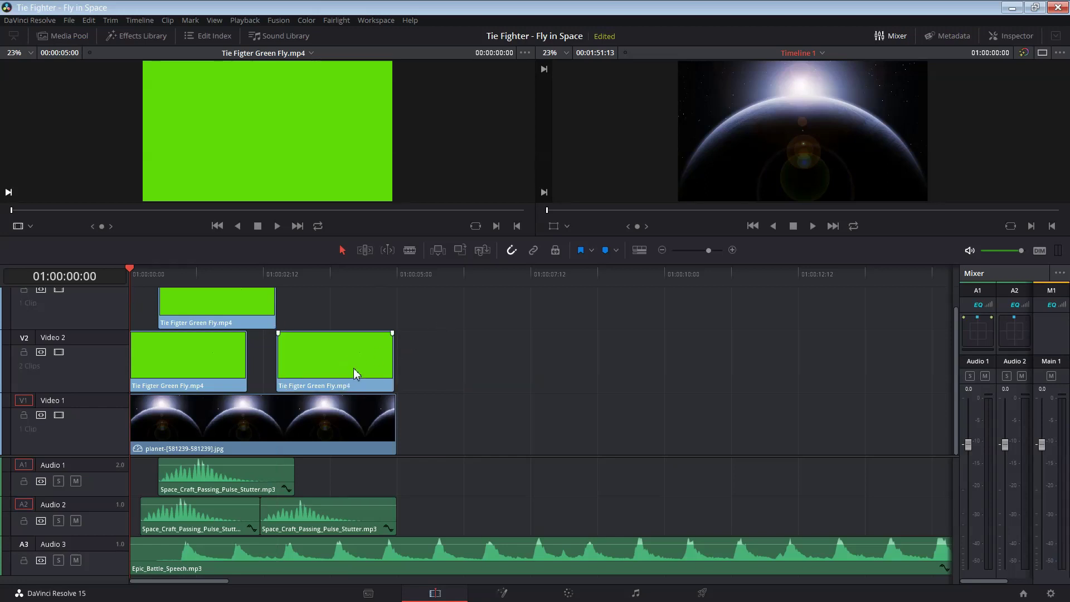
pyautogui.moveTo(354, 373); pyautogui.dragTo(342, 370)
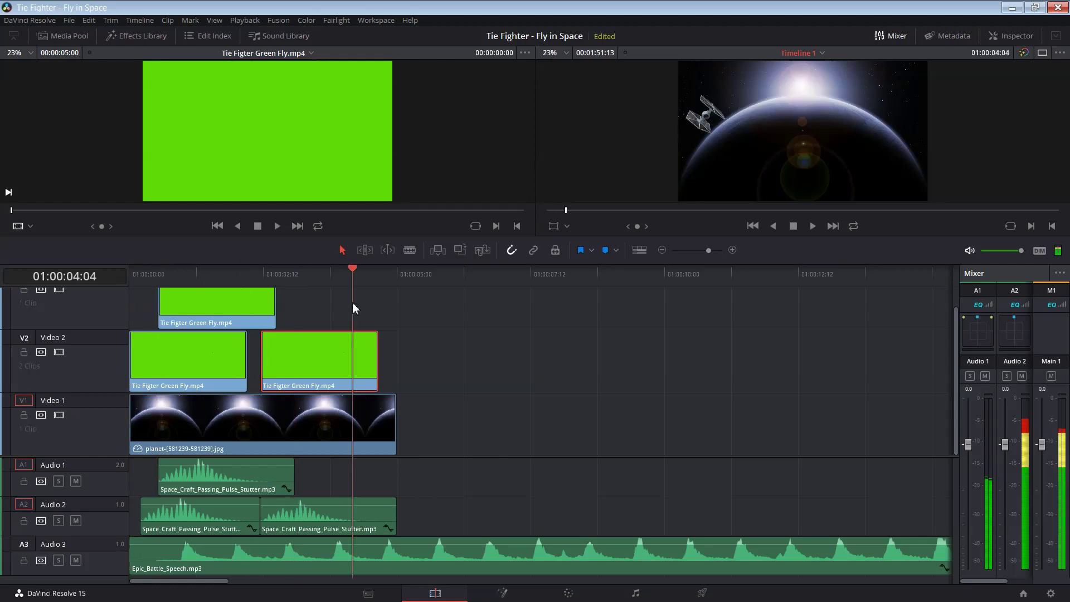
pyautogui.moveTo(129, 273); pyautogui.dragTo(392, 313)
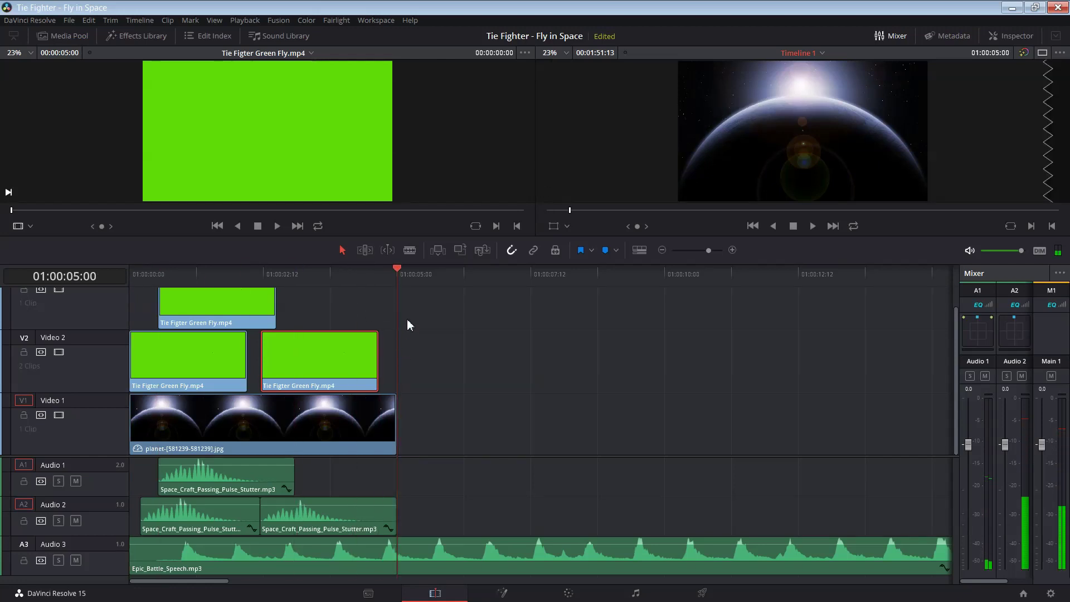
pyautogui.hotkey('ctrl', 'v')
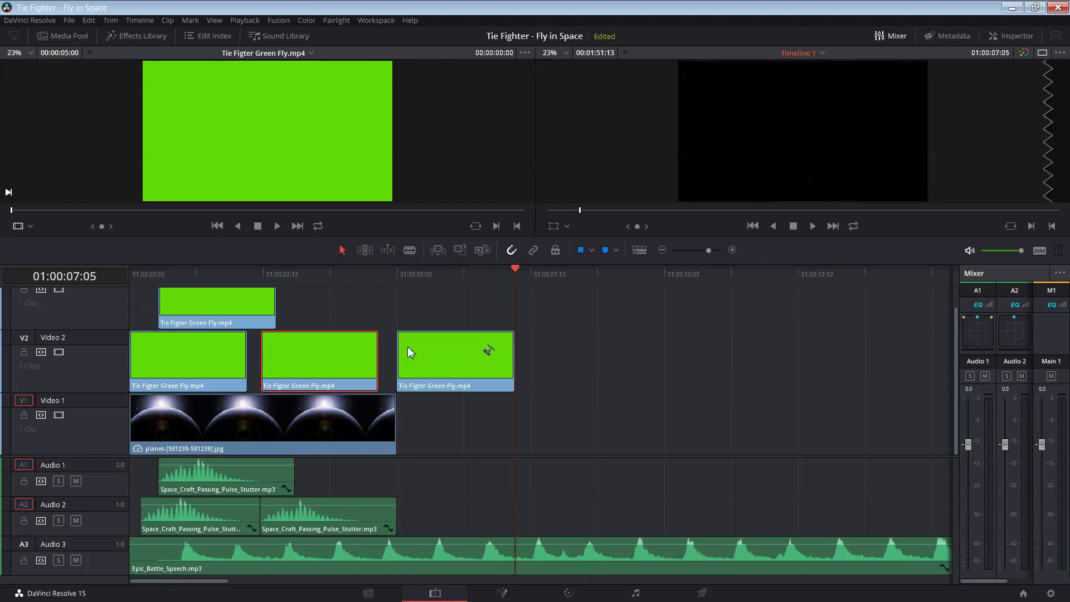
pyautogui.click(450, 354)
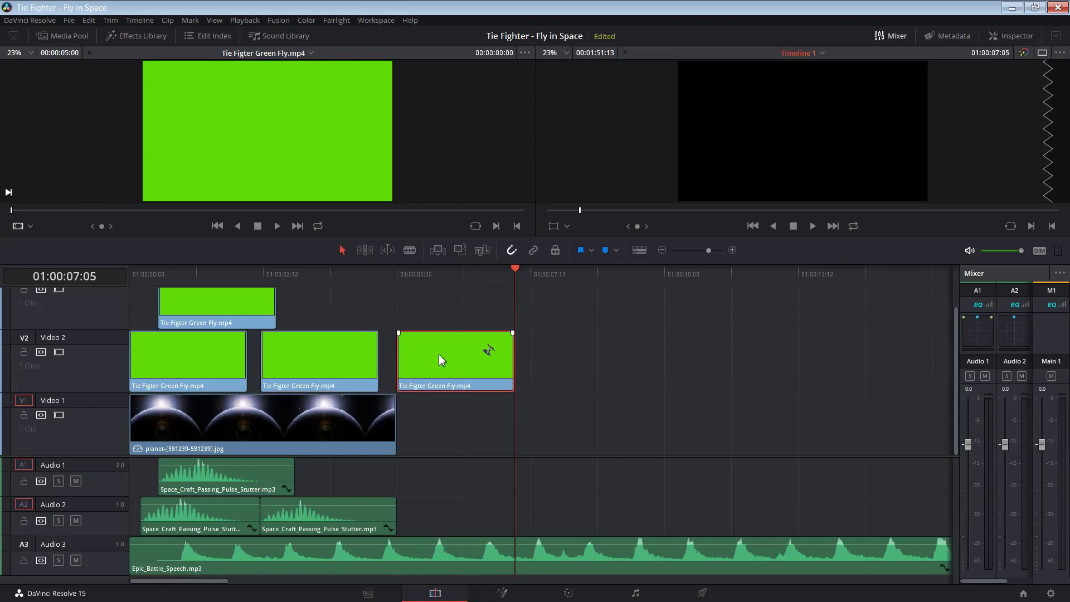
# - Lengthen the planet background on Video 1 to cover the new TIE fighter clip
pyautogui.click(1032, 37)
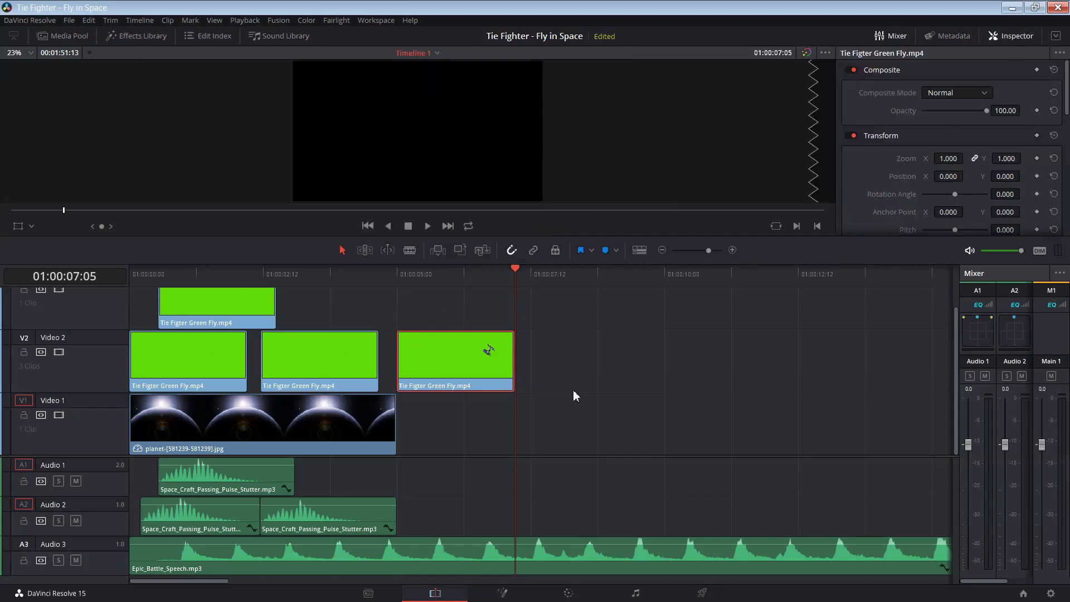
pyautogui.moveTo(516, 270); pyautogui.dragTo(444, 285)
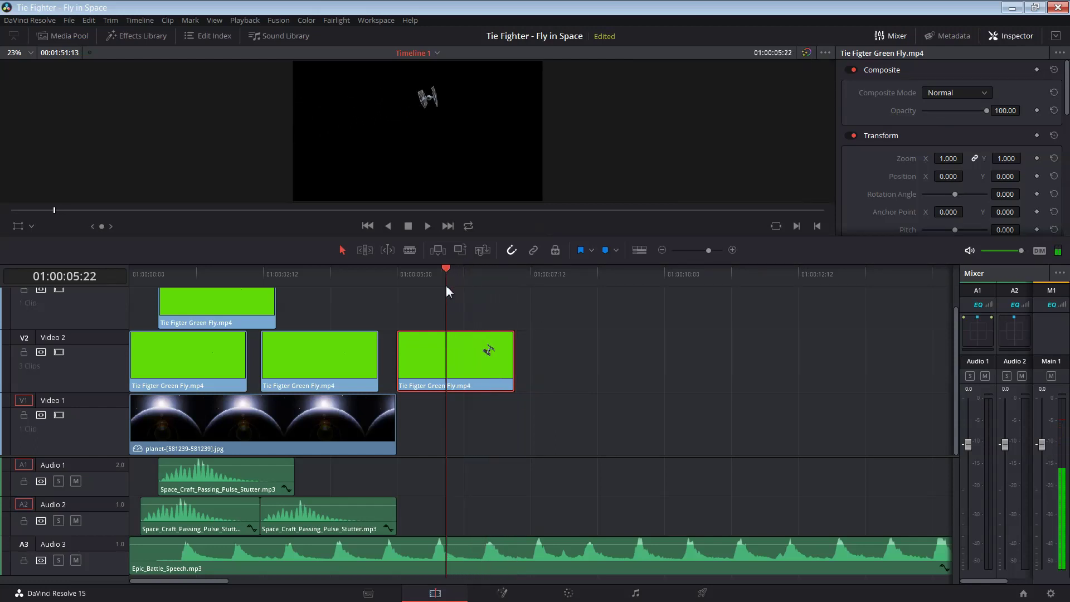
pyautogui.moveTo(396, 423); pyautogui.dragTo(673, 437)
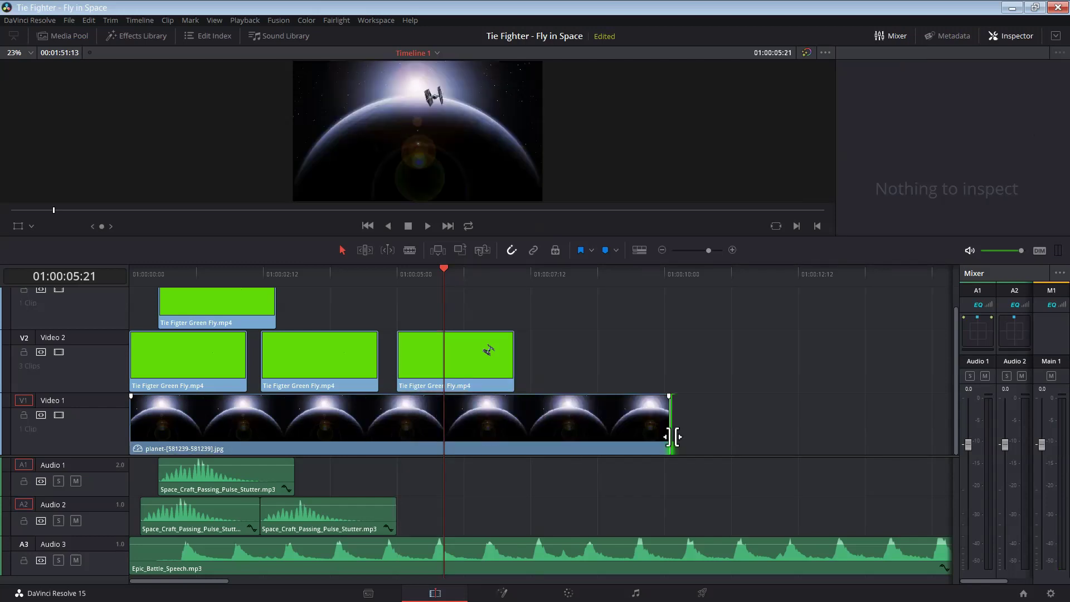
pyautogui.click(473, 359)
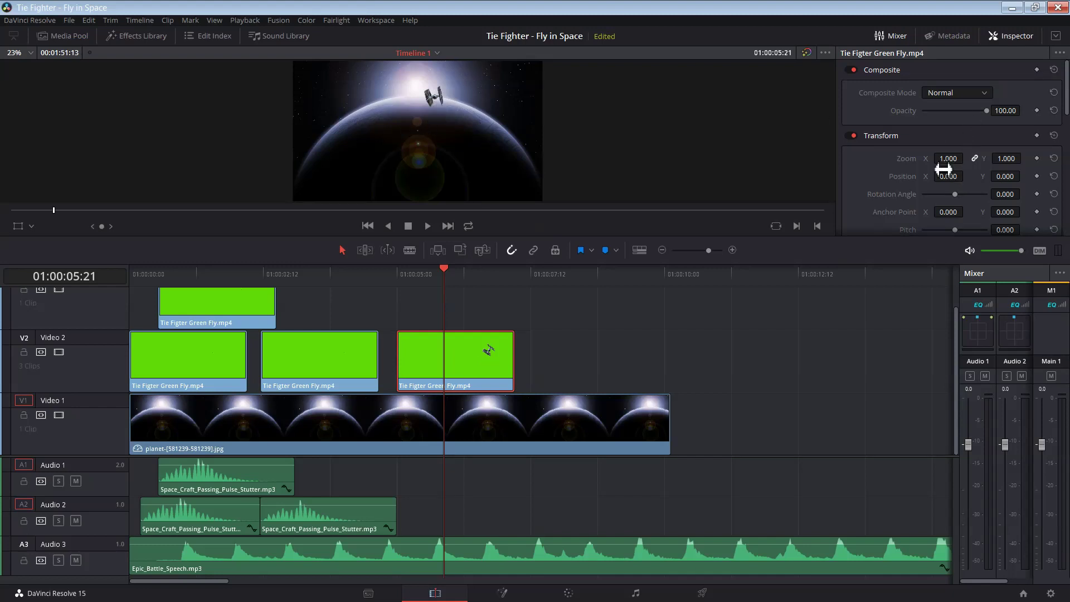
# - Give the third TIE fighter clip Zoom 1.1, Position Y 30 and a horizontal flip
pyautogui.moveTo(947, 158); pyautogui.dragTo(966, 158)
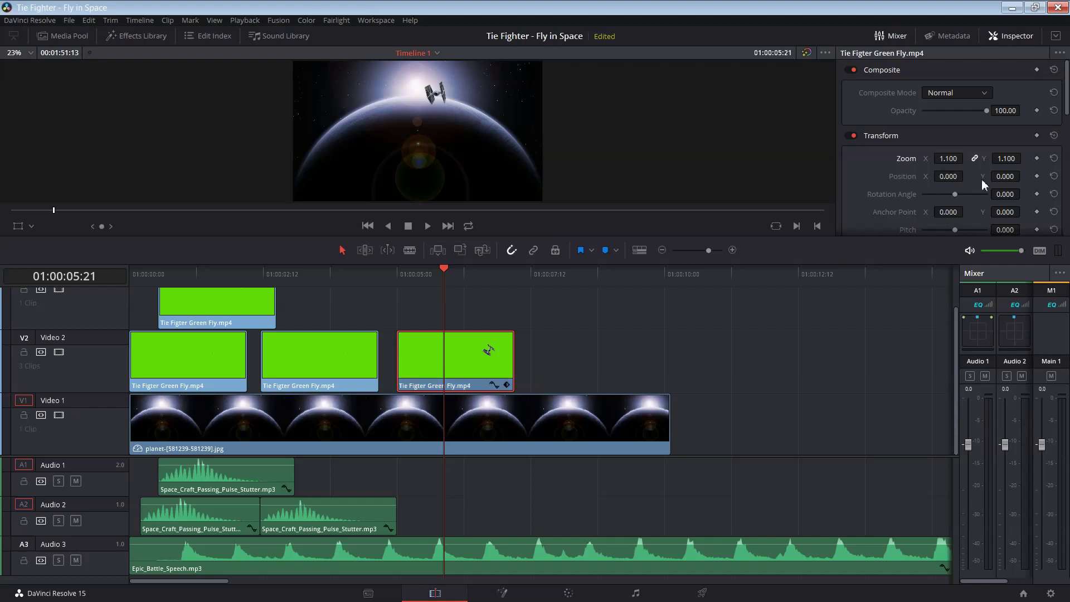
pyautogui.moveTo(1003, 177)
pyautogui.mouseDown()
pyautogui.moveTo(1023, 176)
pyautogui.moveTo(989, 180)
pyautogui.mouseUp()
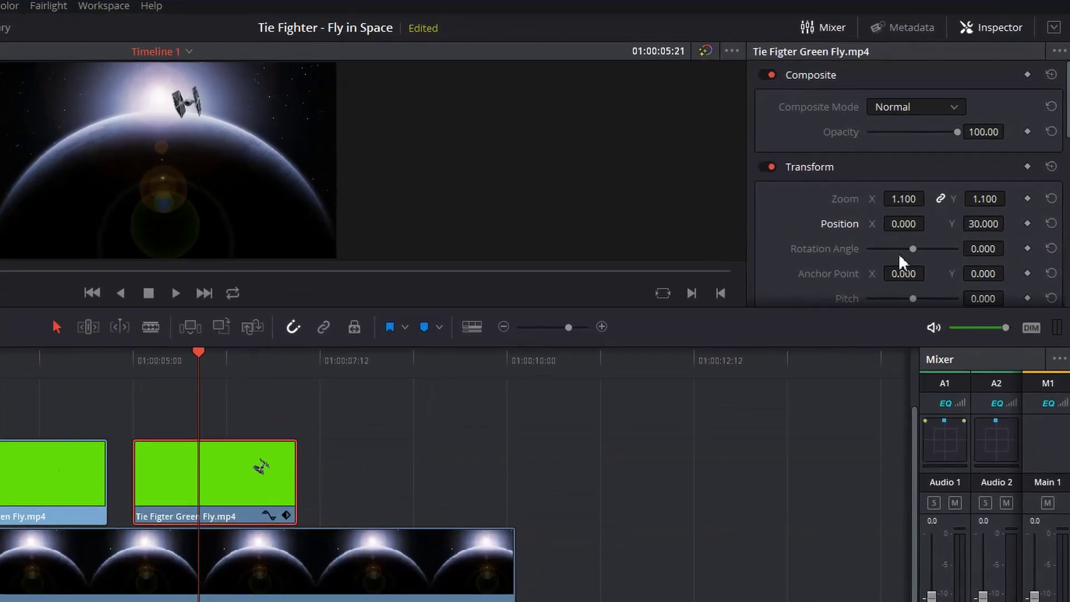
pyautogui.scroll(-3, 889, 275)
pyautogui.scroll(-2, 888, 276)
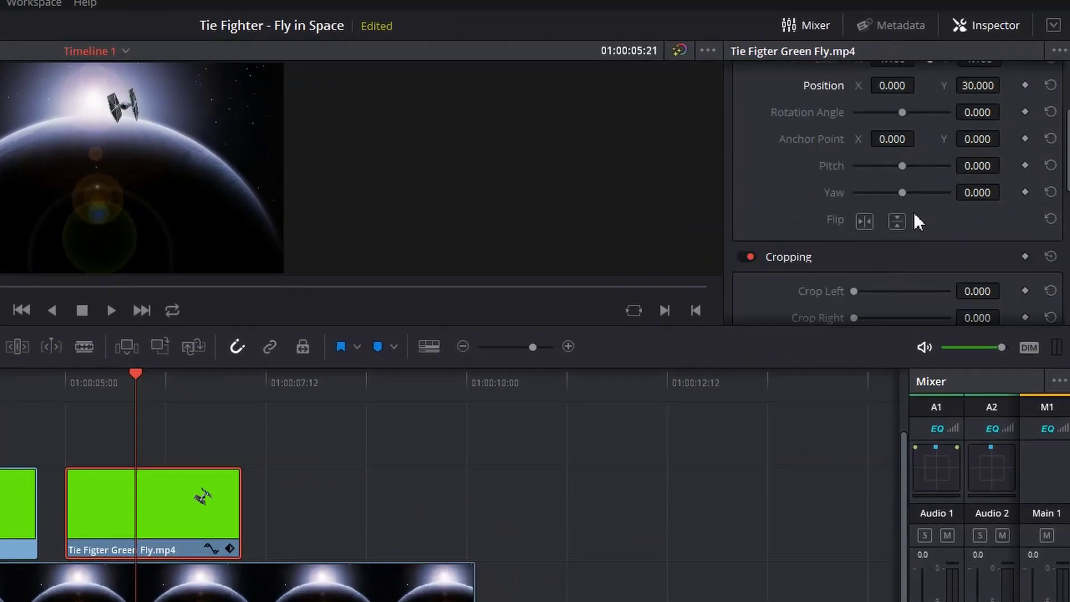
pyautogui.click(865, 220)
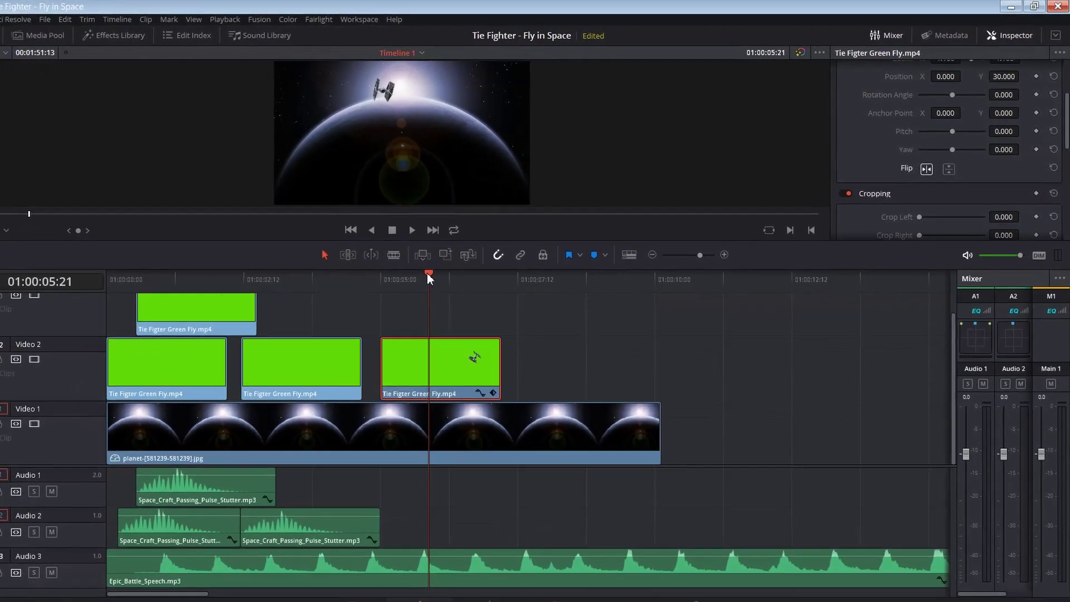
# - Paste a Space_Craft_Passing_Pulse_Stutter.mp3 copy under the third TIE fighter clip and preview the edit
pyautogui.click(274, 491)
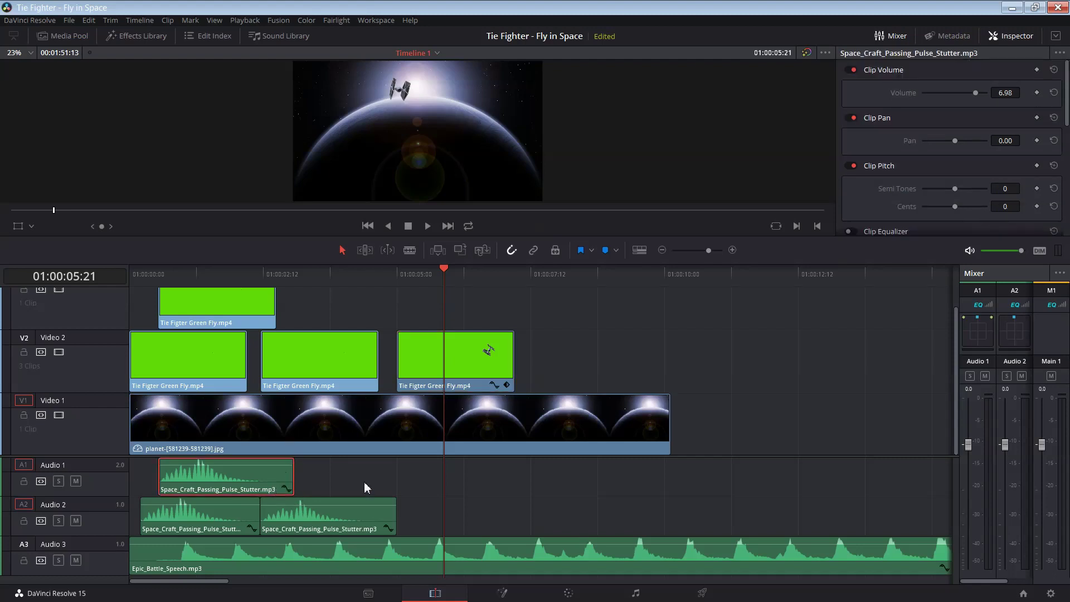
pyautogui.hotkey('ctrl', 'v')
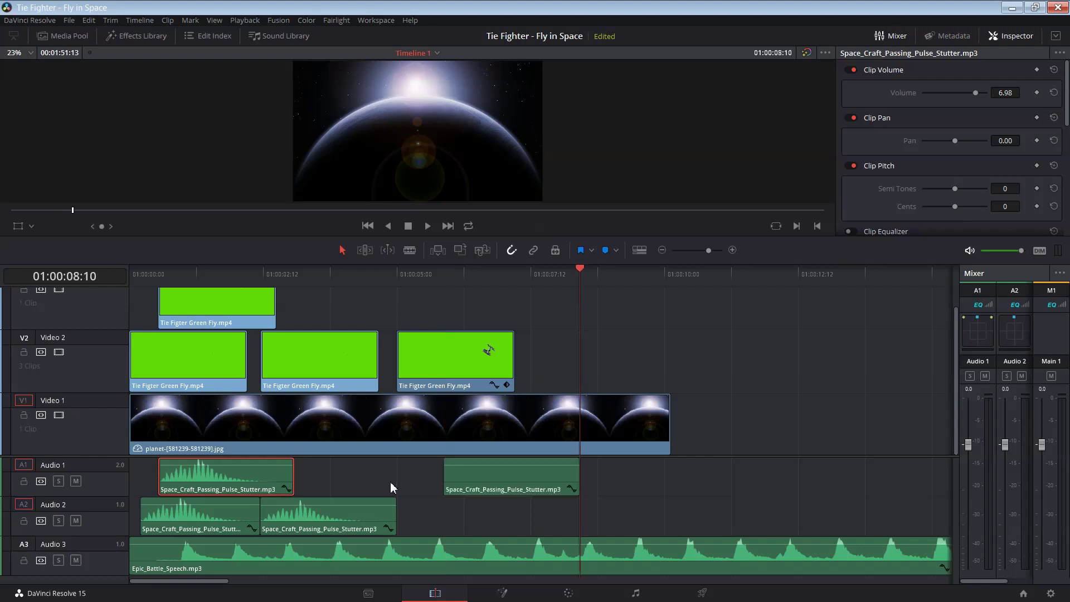
pyautogui.moveTo(467, 483); pyautogui.dragTo(456, 482)
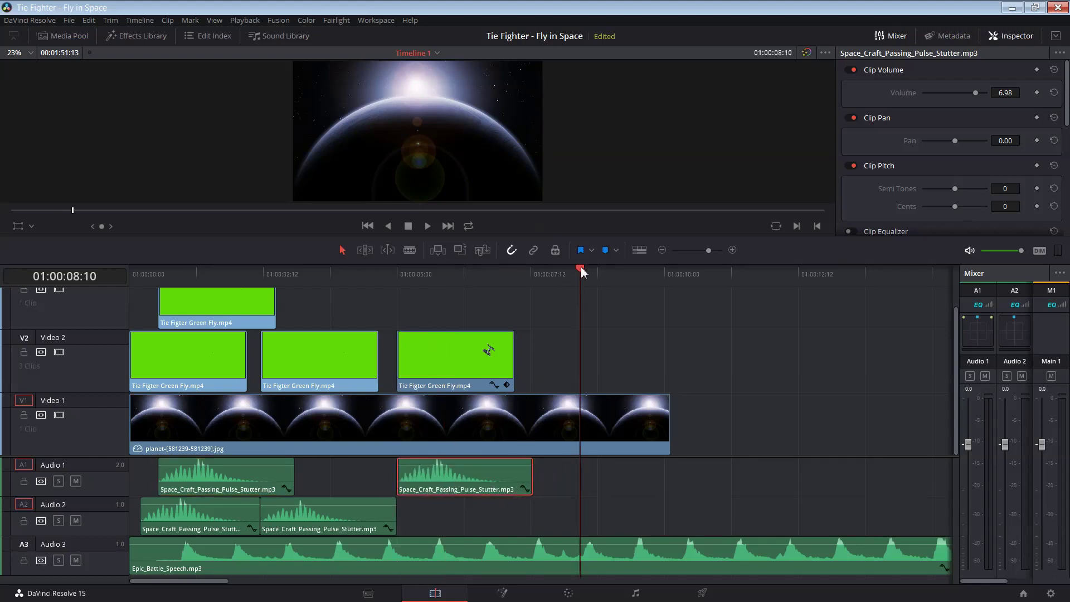
pyautogui.moveTo(580, 270)
pyautogui.mouseDown()
pyautogui.moveTo(498, 282)
pyautogui.moveTo(102, 284)
pyautogui.mouseUp()
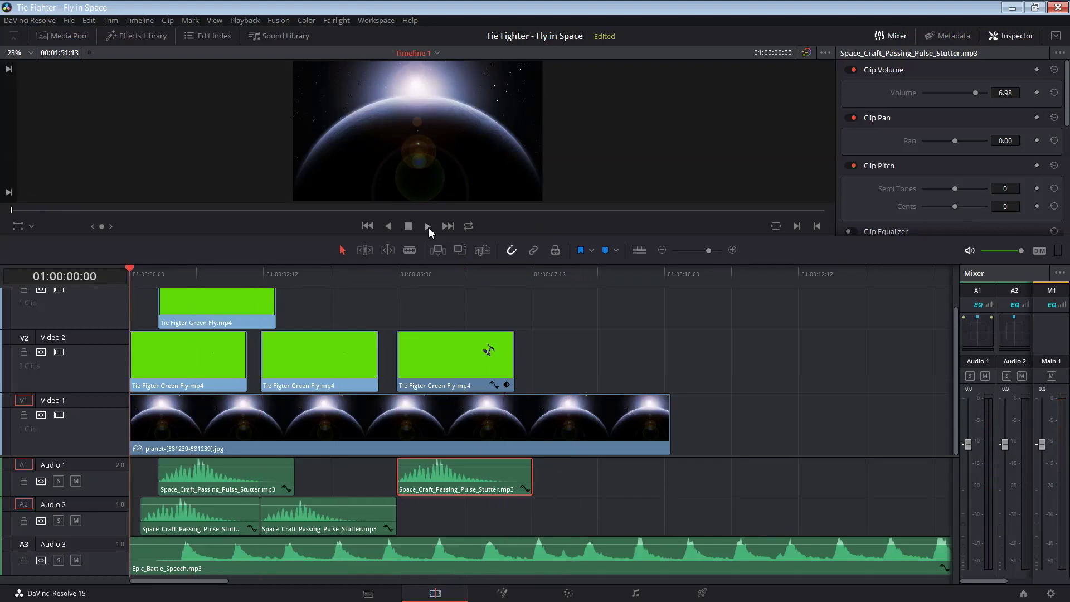
pyautogui.click(428, 227)
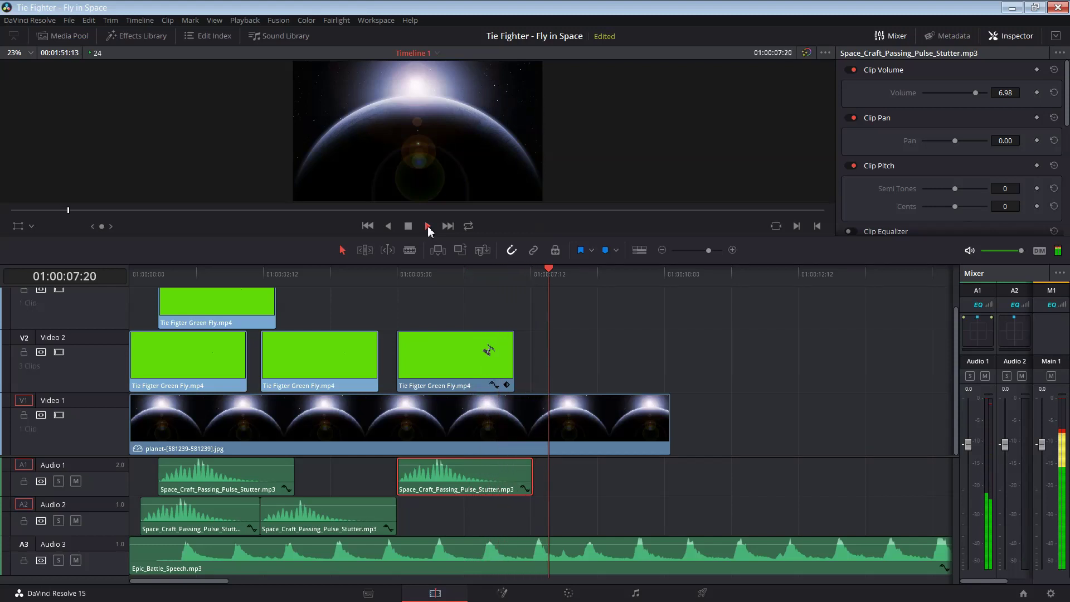
pyautogui.click(408, 226)
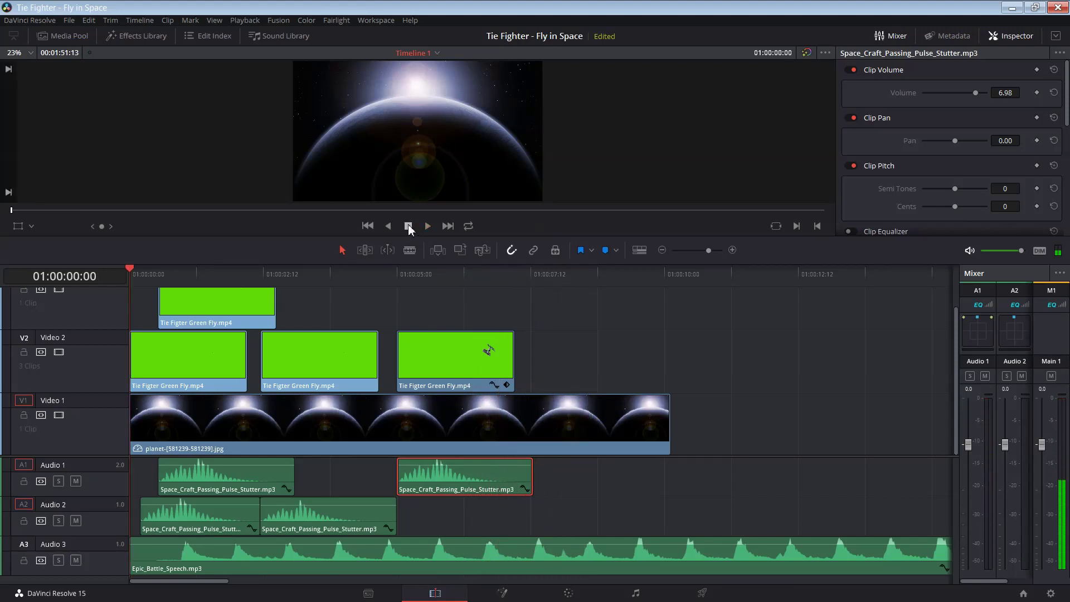
# - Select all TIE fighter and spacecraft sound clips, undoing an accidental paste
pyautogui.moveTo(633, 344); pyautogui.dragTo(170, 350)
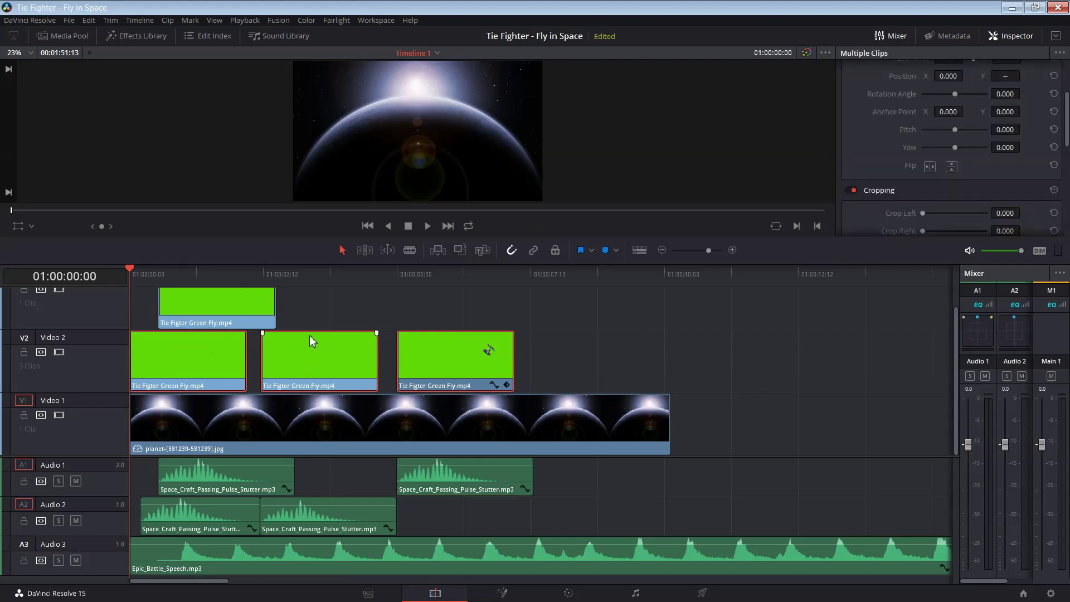
pyautogui.hotkey('ctrl', 'v')
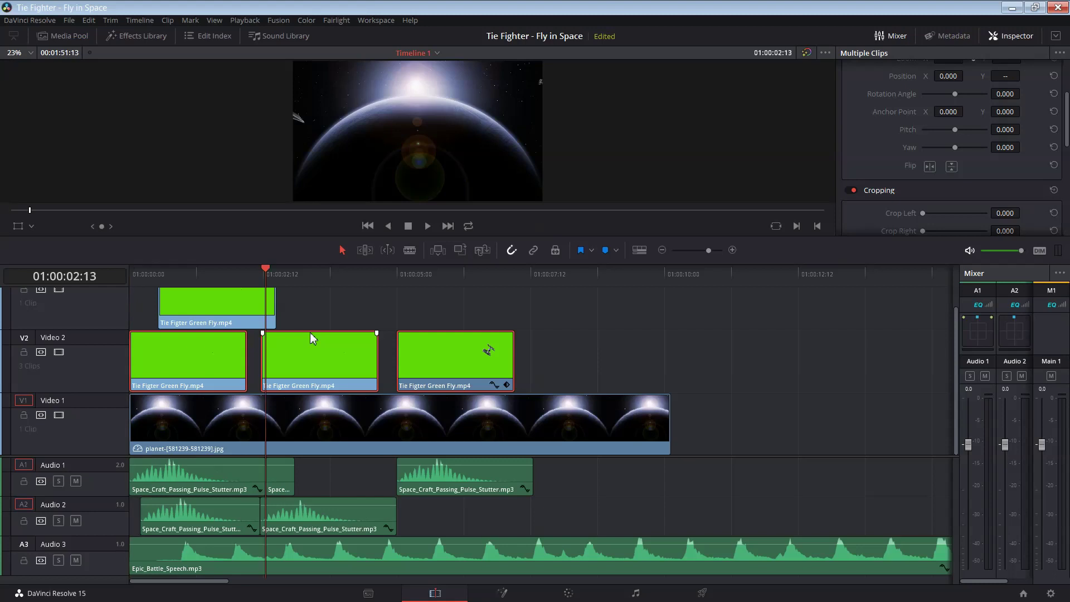
pyautogui.hotkey('ctrl', 'z')
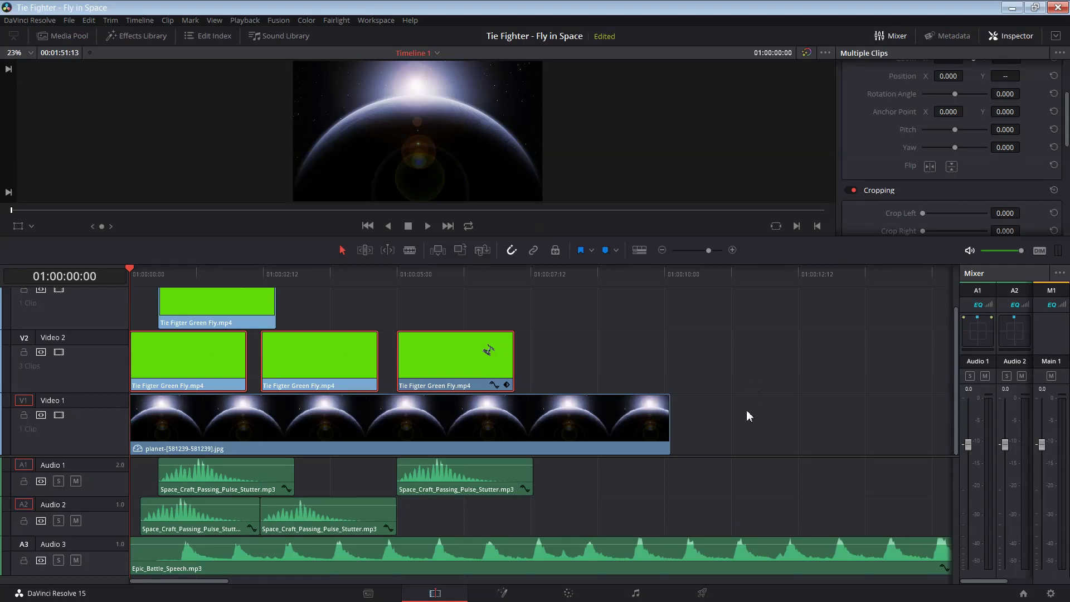
pyautogui.moveTo(806, 499); pyautogui.dragTo(139, 312)
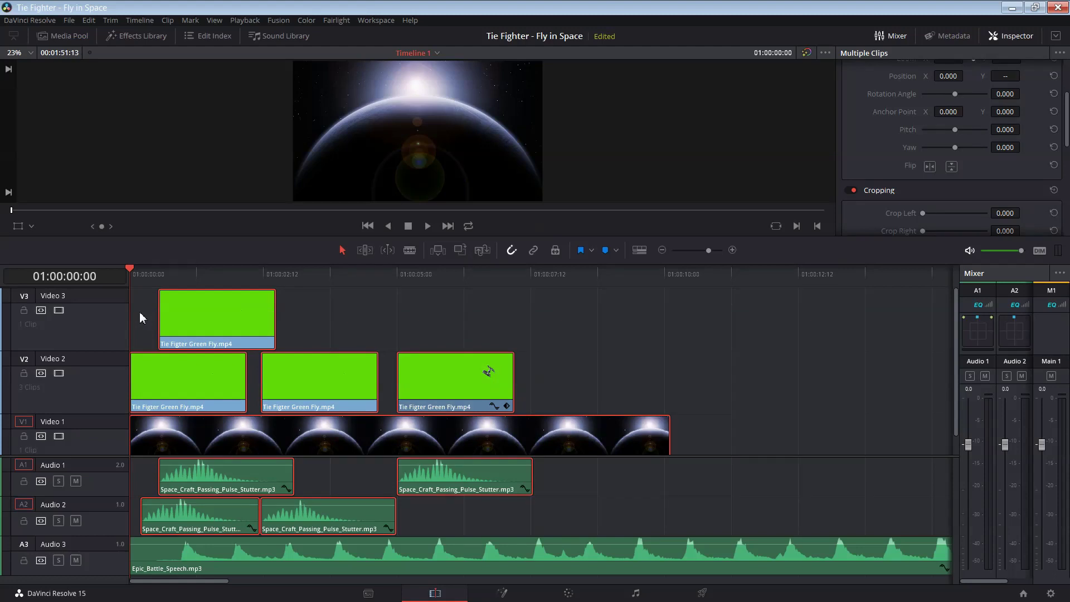
# - Paste the clips at about 01:00:08:03 and extend the planet background beneath them
pyautogui.moveTo(130, 270); pyautogui.dragTo(159, 272)
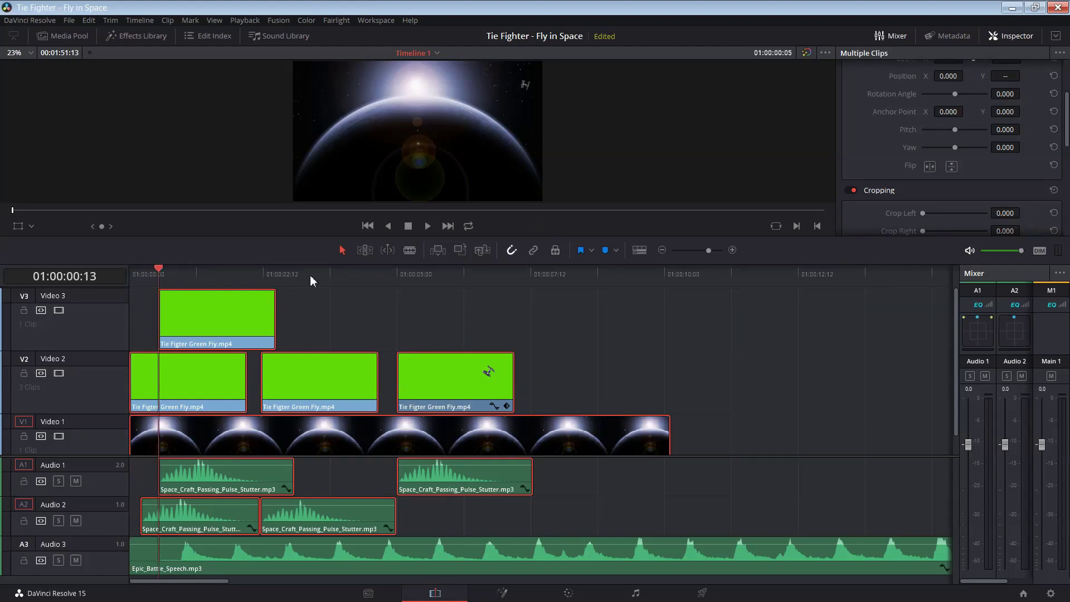
pyautogui.moveTo(639, 273); pyautogui.dragTo(565, 289)
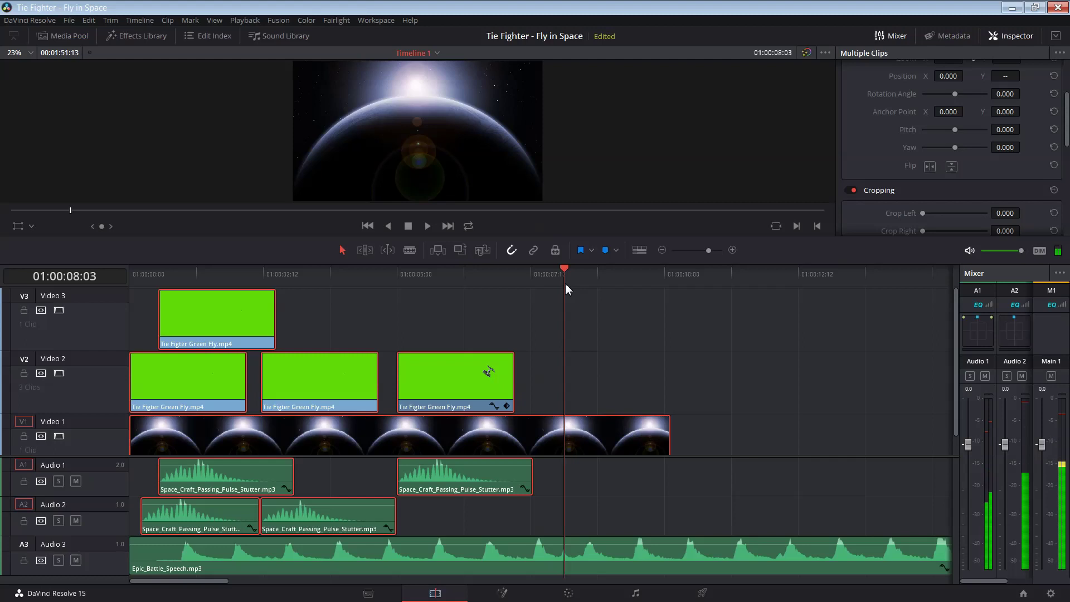
pyautogui.hotkey('ctrl', 'v')
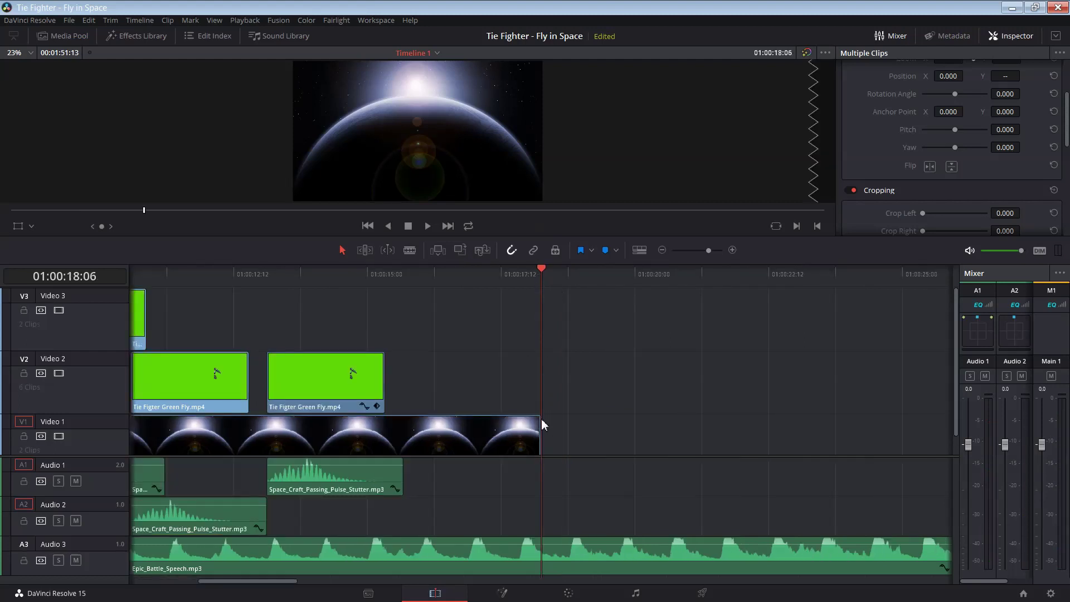
pyautogui.moveTo(543, 425); pyautogui.dragTo(884, 446)
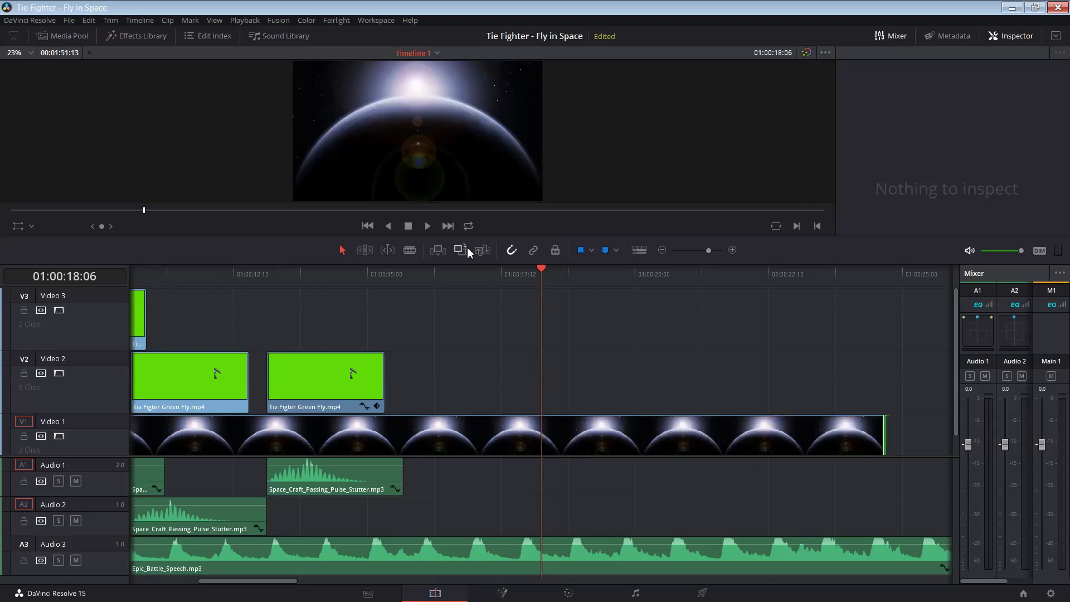
pyautogui.press('Home')
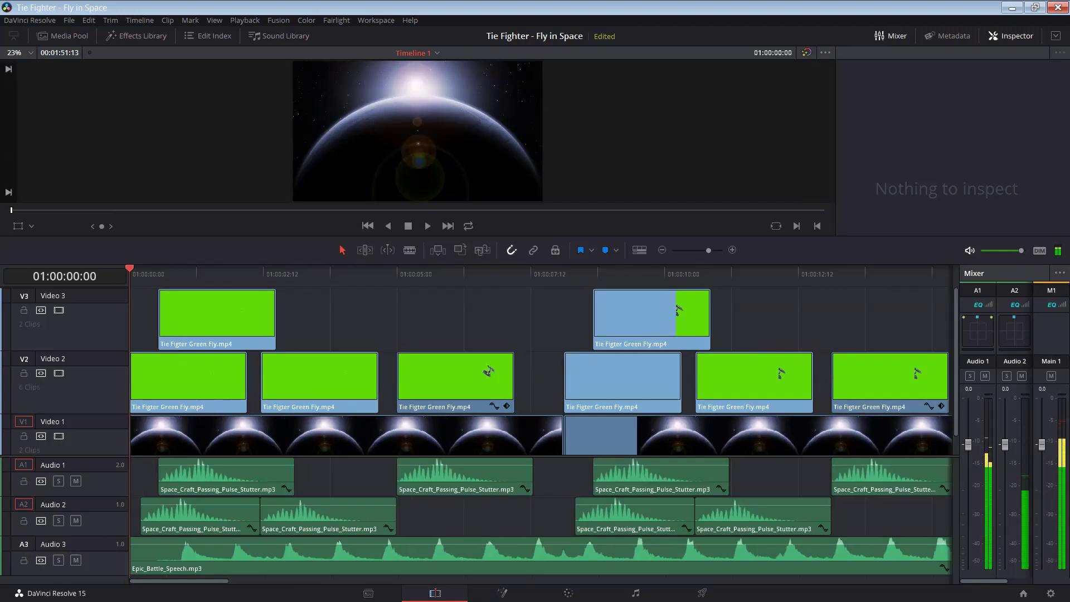
# - Play the whole edit, enlarge the viewer above the timeline, then return to the start
pyautogui.press('space')
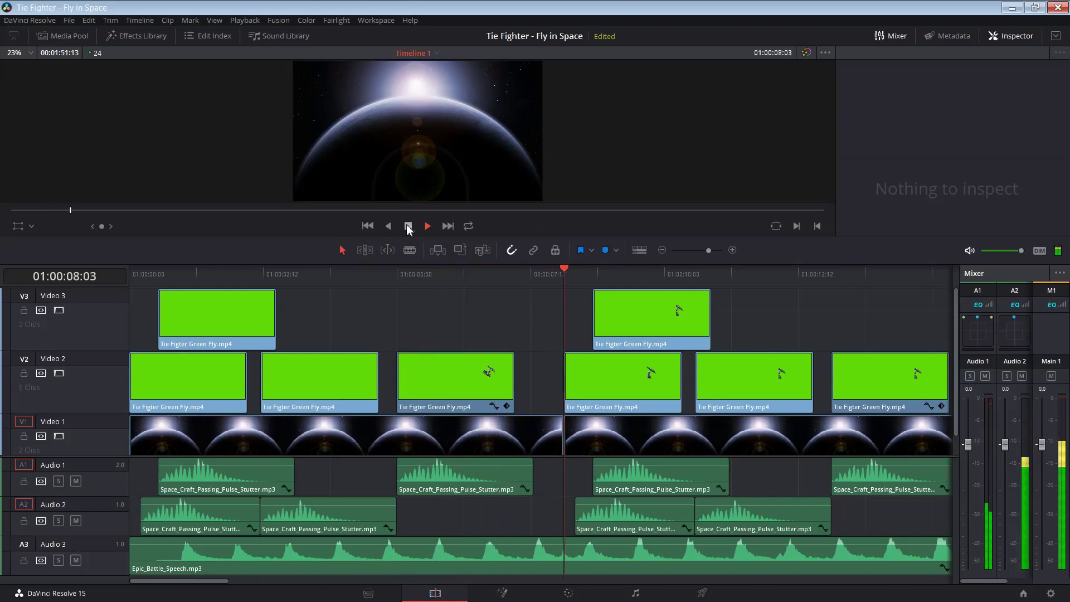
pyautogui.moveTo(399, 262); pyautogui.dragTo(395, 382)
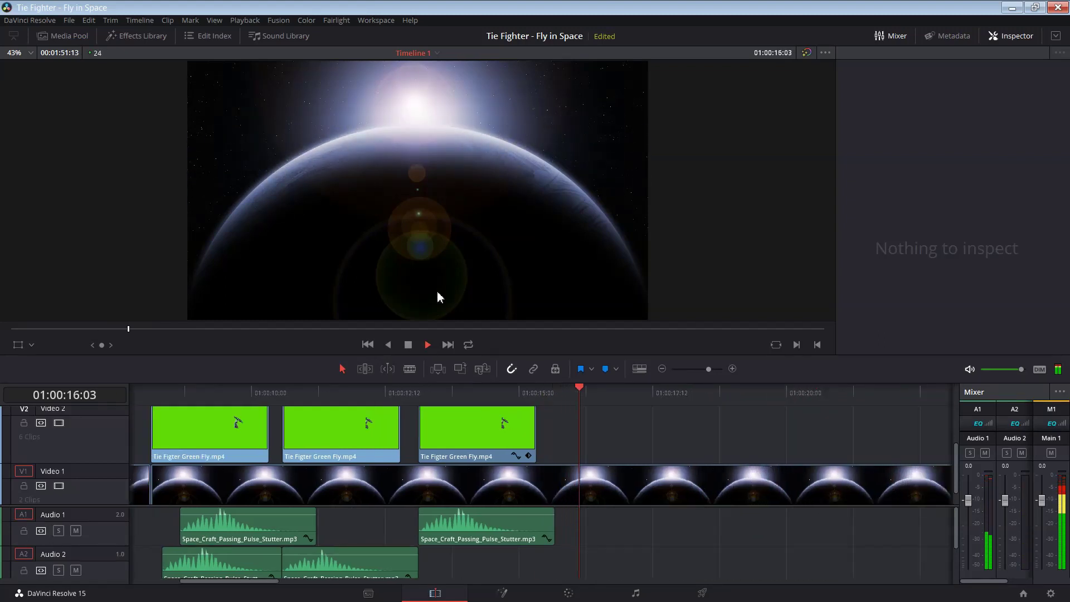
pyautogui.press('Home')
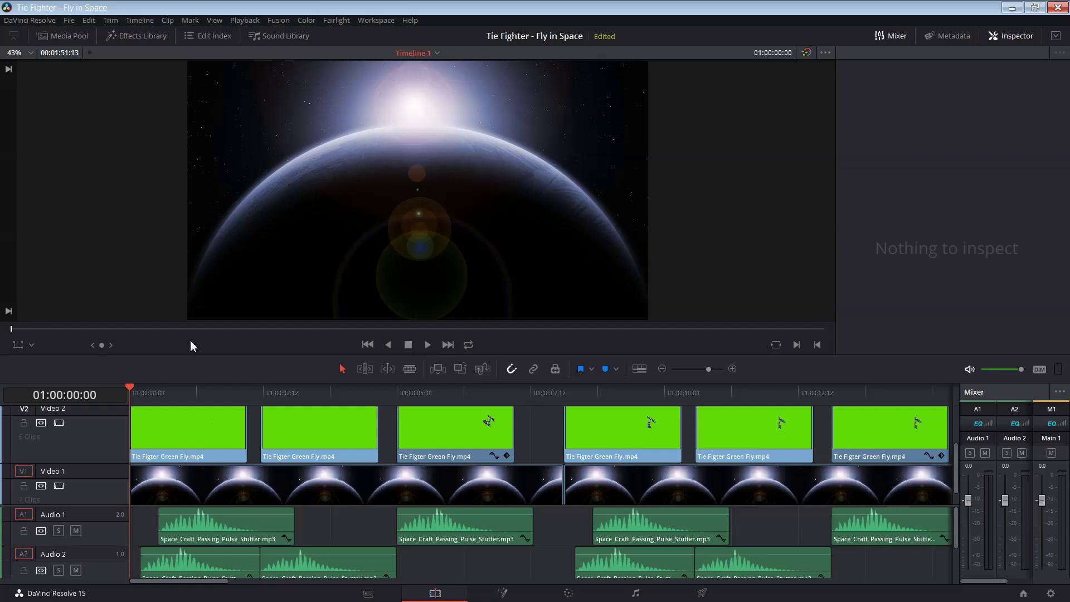
# - On the Deliver page, choose the YouTube 1080p preset, MP4 format, and the Videos folder as location
pyautogui.click(702, 593)
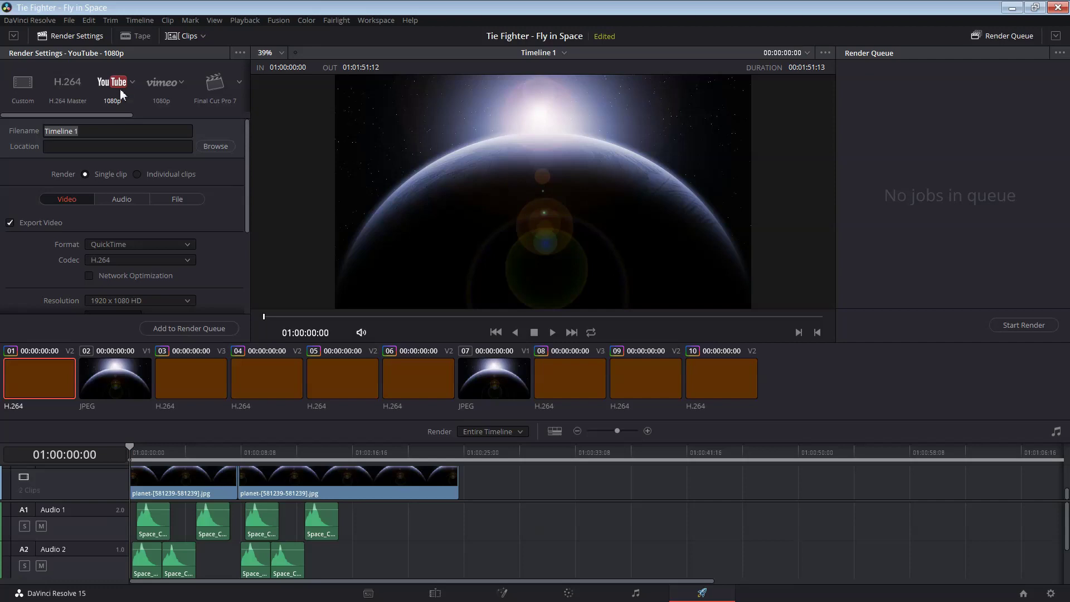
pyautogui.click(113, 83)
pyautogui.click(58, 131)
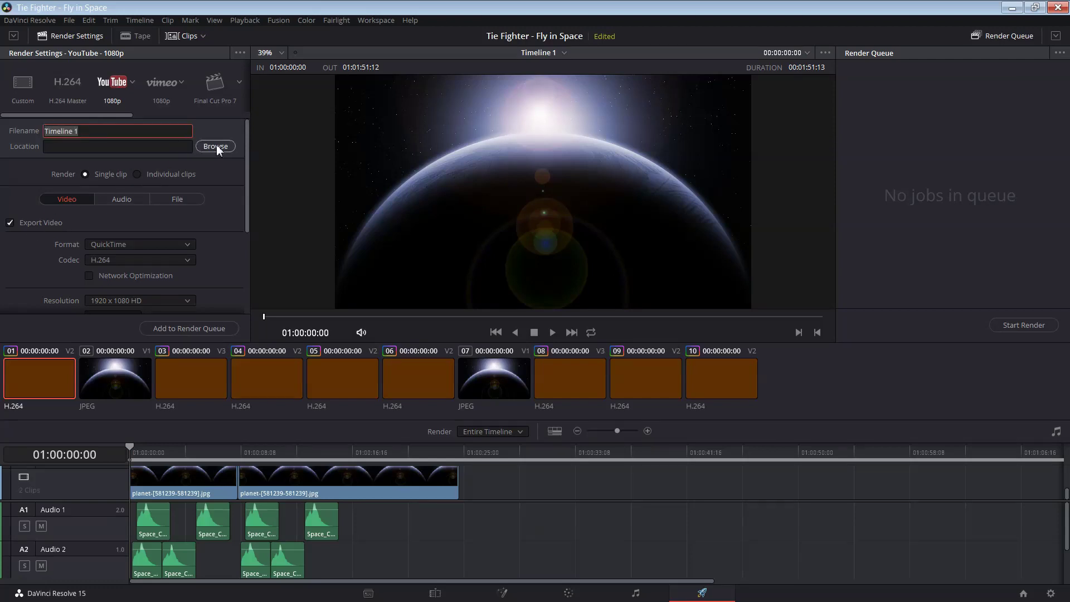
pyautogui.click(146, 244)
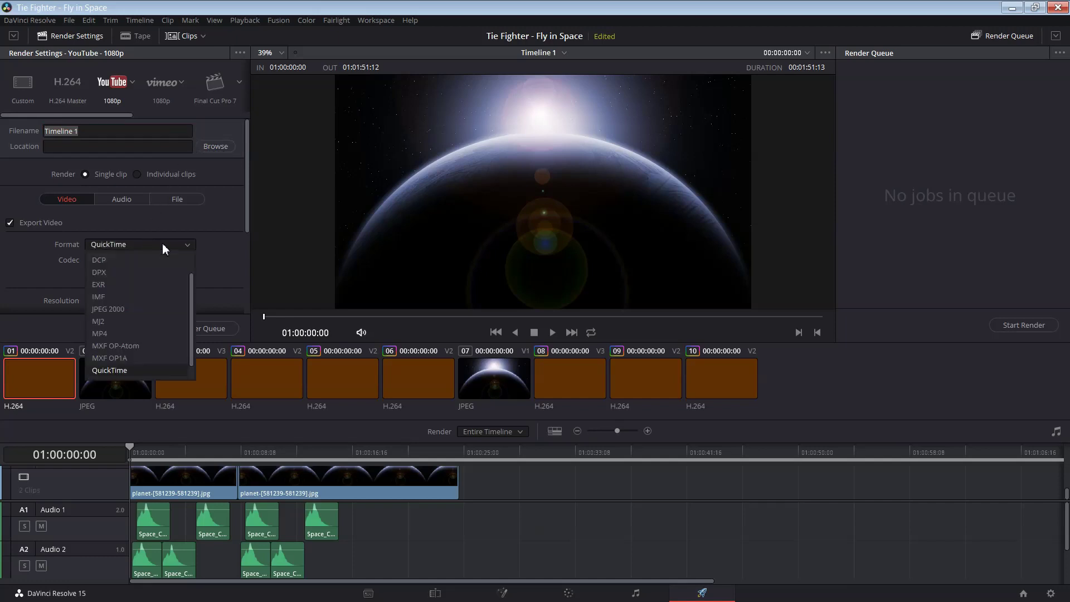
pyautogui.click(145, 337)
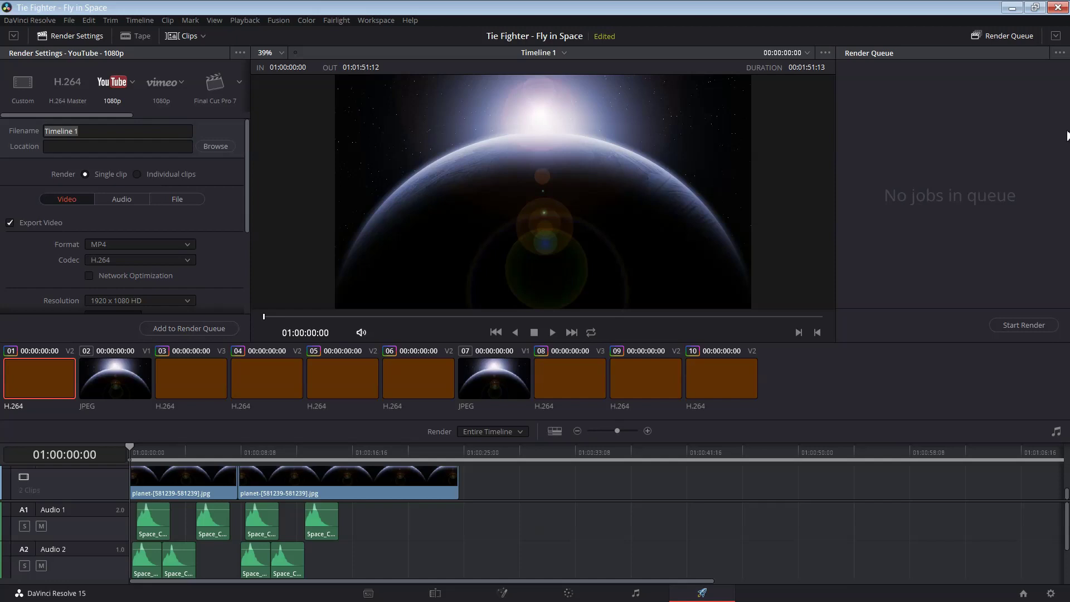
pyautogui.click(223, 148)
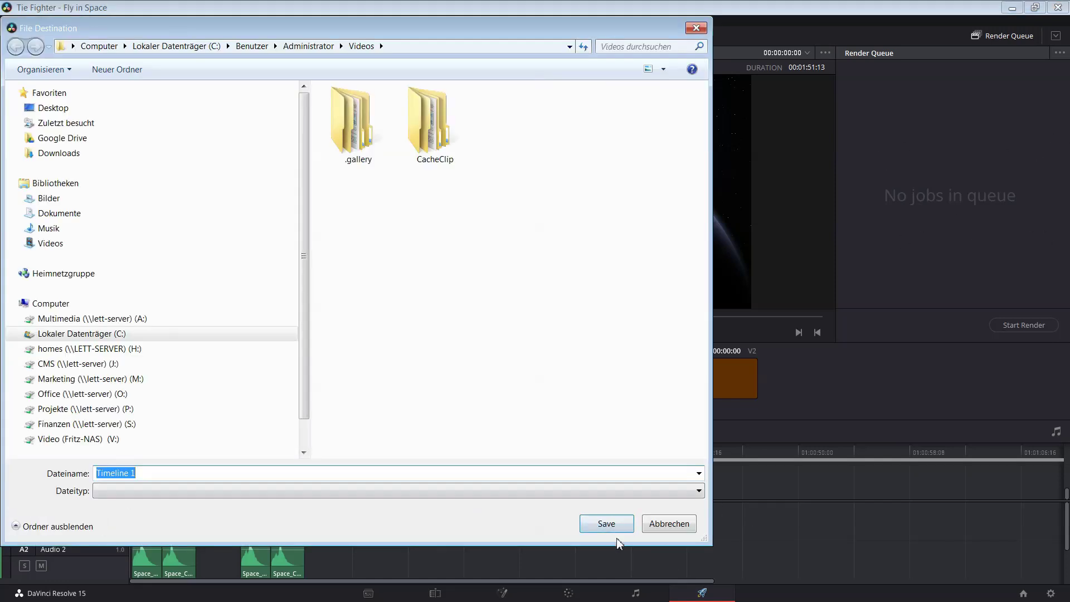
pyautogui.click(610, 524)
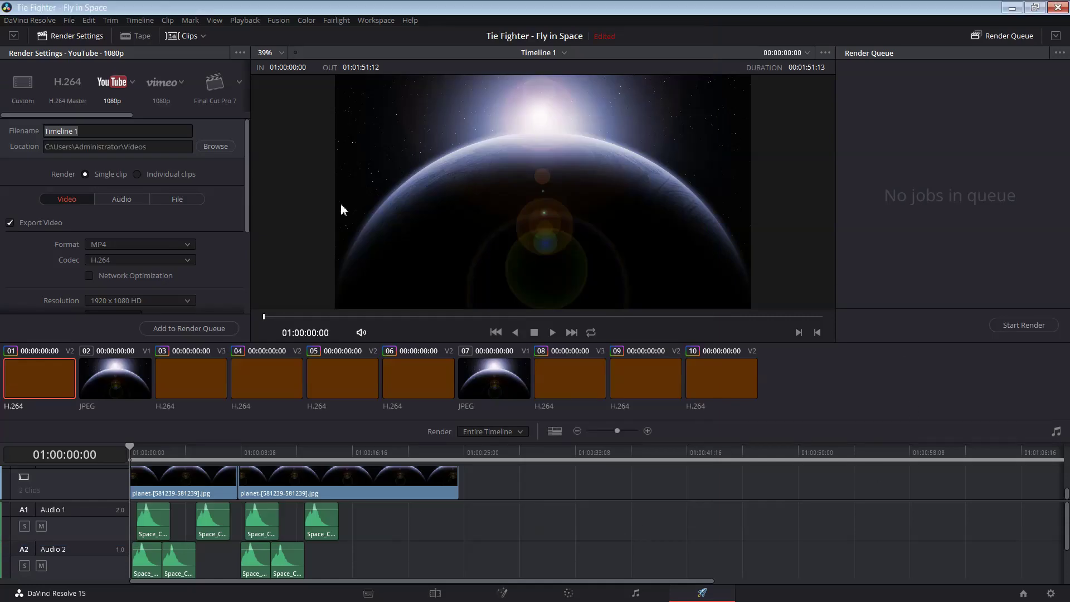
# - Queue Timeline 1 as Job 1 and start rendering it
pyautogui.click(195, 328)
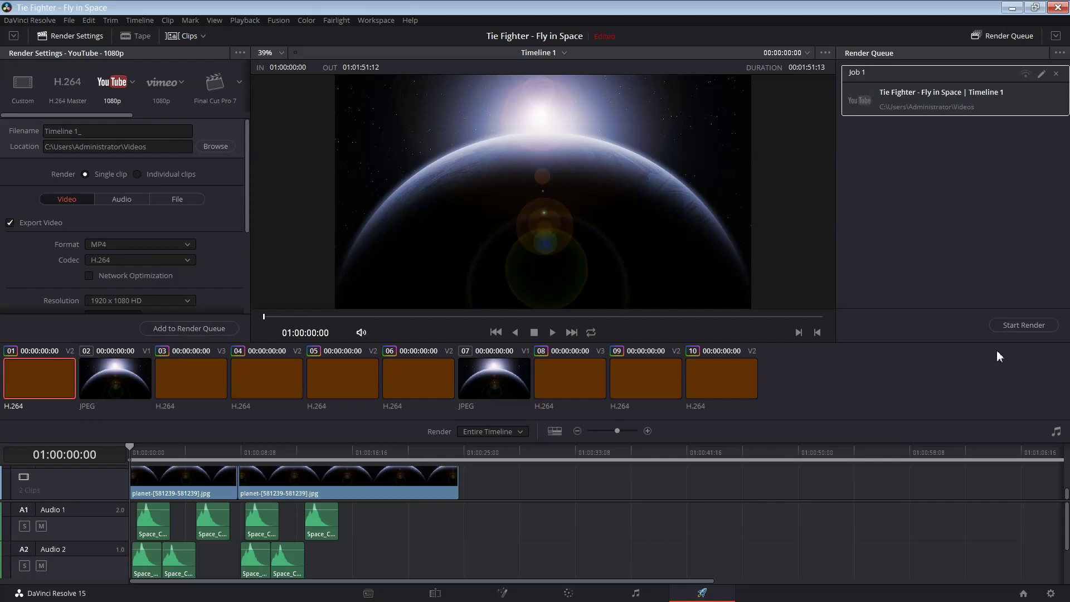
pyautogui.click(1016, 324)
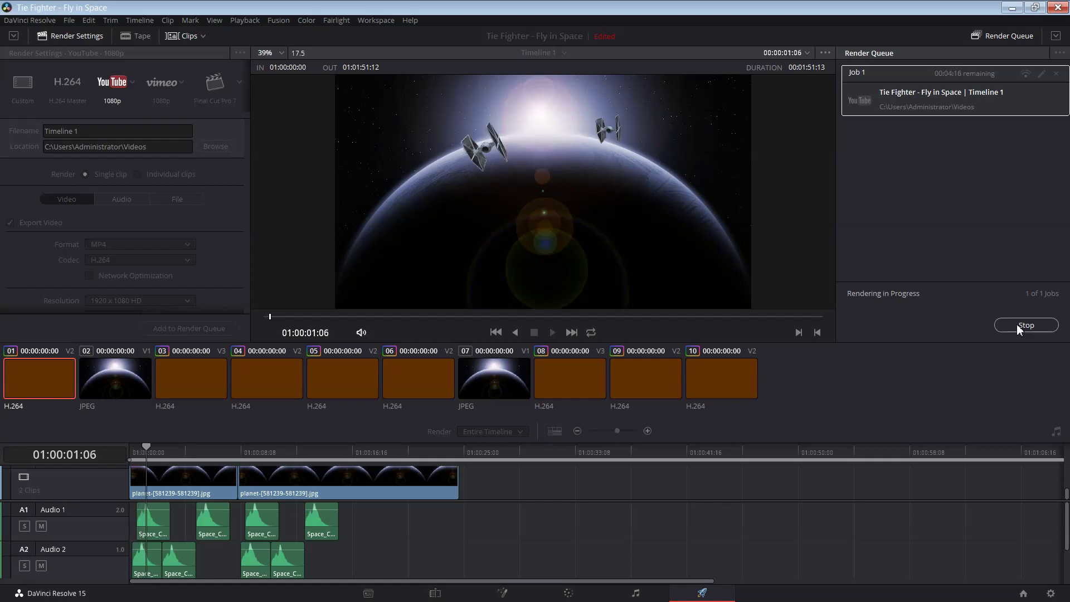